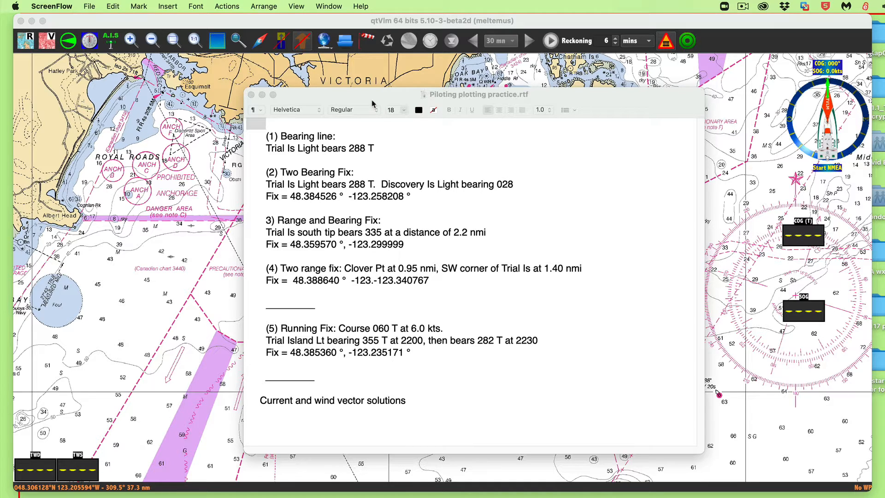
left_click_drag(373, 103, 406, 405)
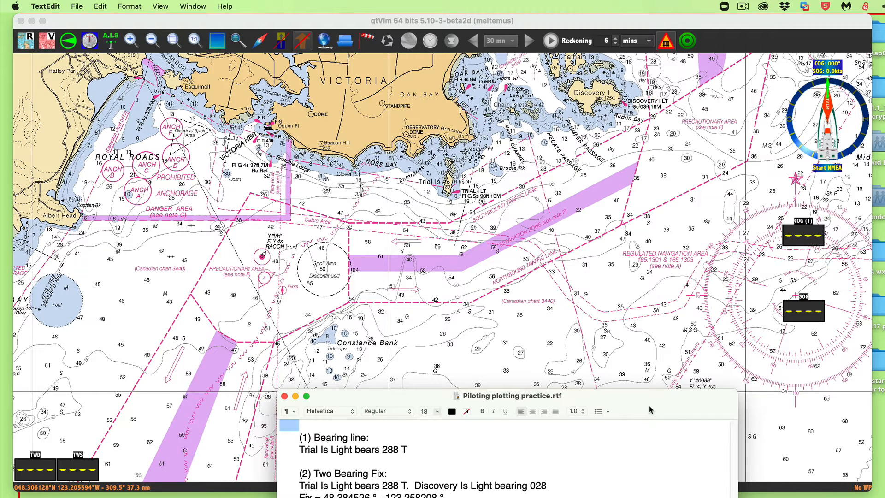
left_click_drag(650, 410, 603, 104)
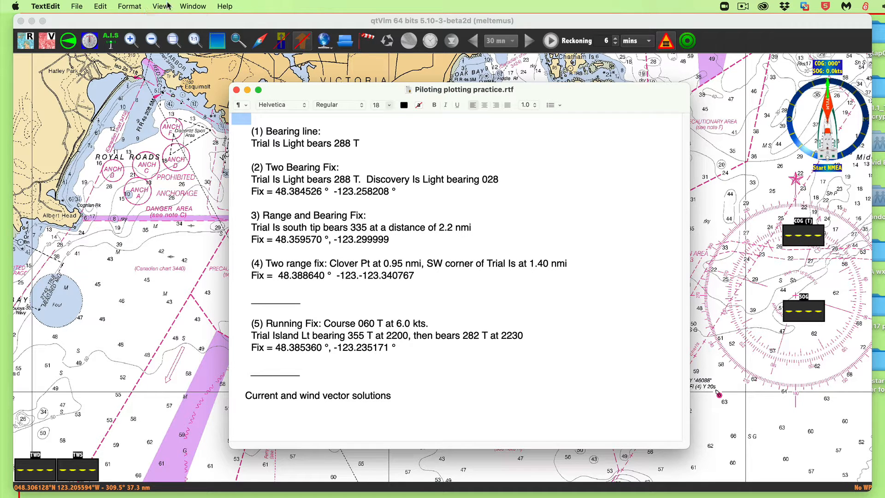
- Append two points to the Bearing line 1 pathway, running from open water south of Trial Island to Trial Island Light
left_click(336, 25)
left_click(228, 8)
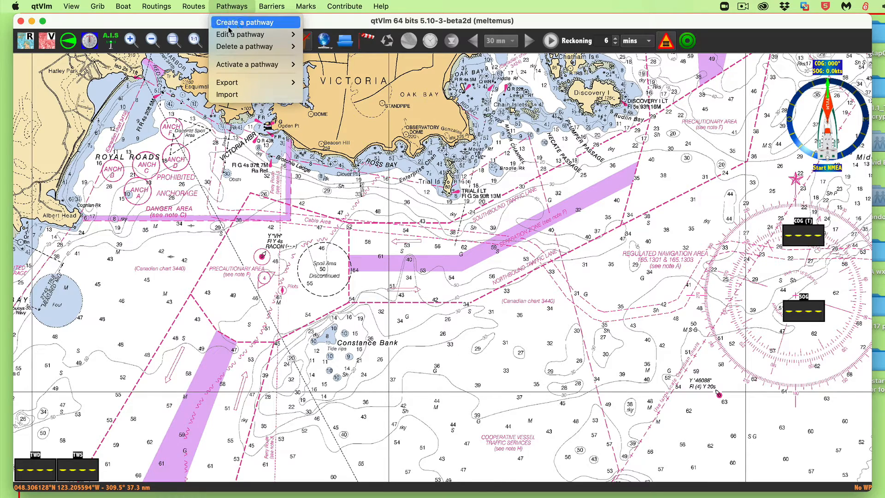
mouse_move(252, 35)
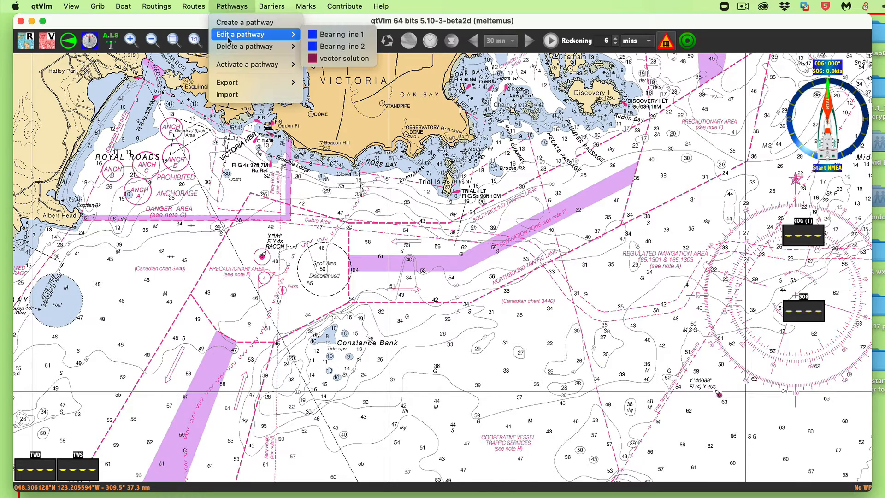
left_click(344, 36)
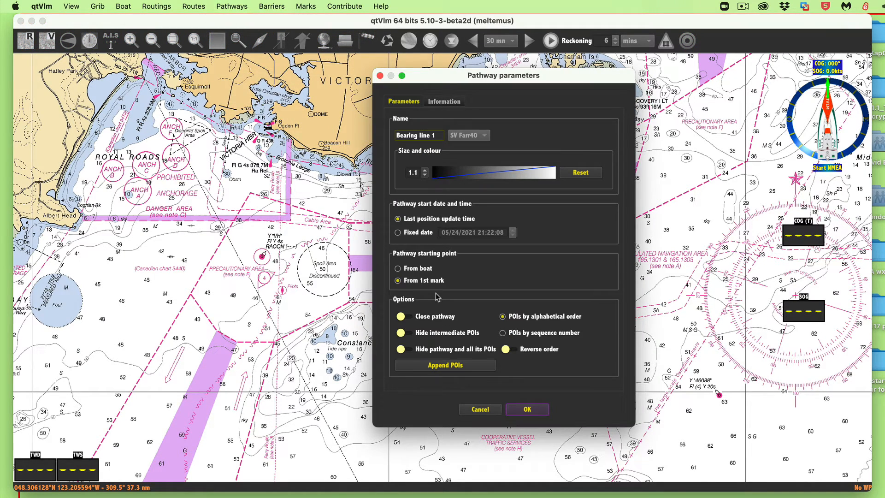
left_click(454, 367)
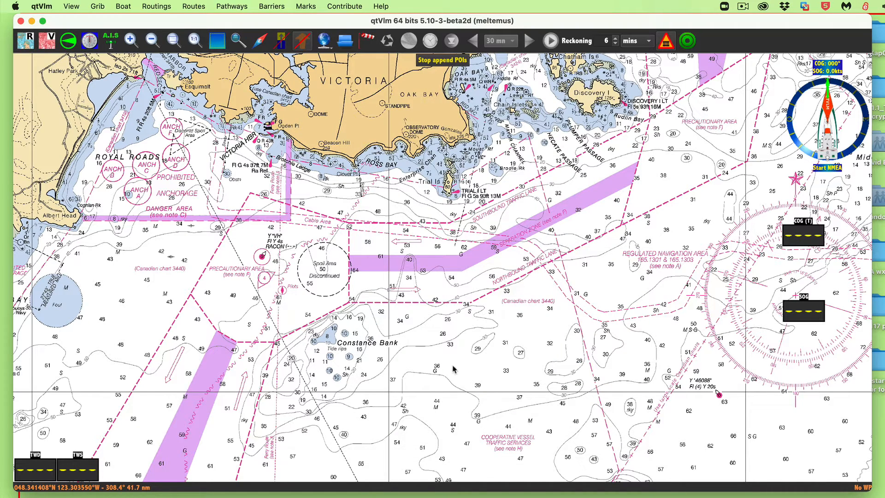
left_click(472, 422)
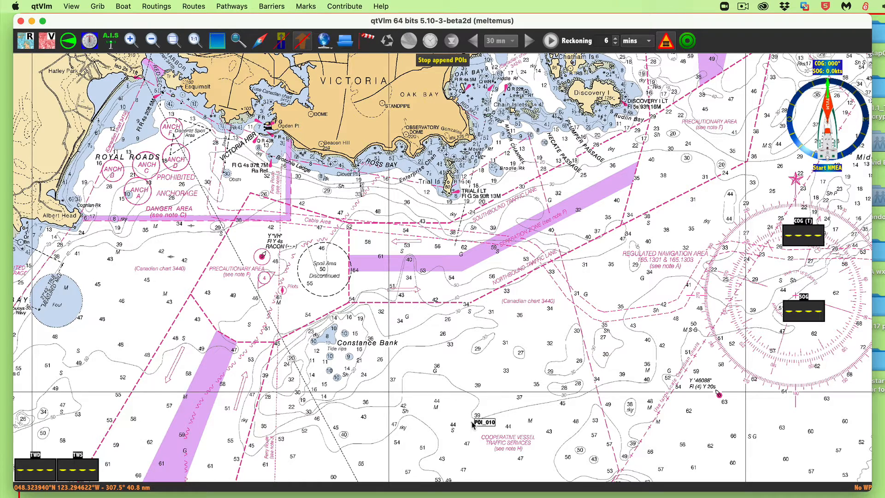
left_click(451, 196)
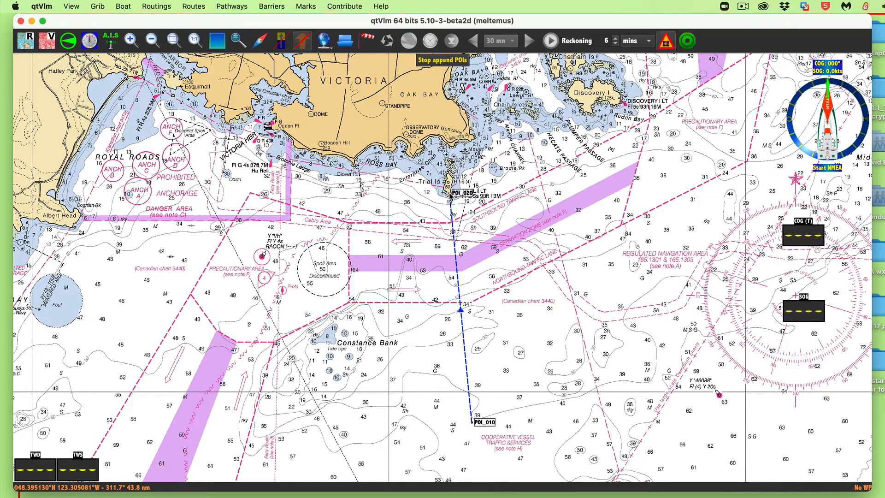
left_click(440, 63)
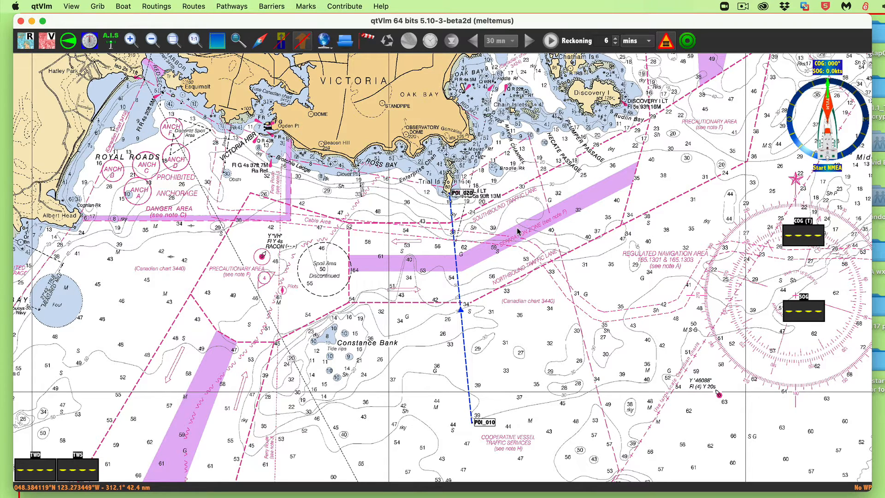
- Append two points to the Bearing line 2 pathway, from the regulated navigation area east-southeast of Trial Island to the island's light
left_click(228, 8)
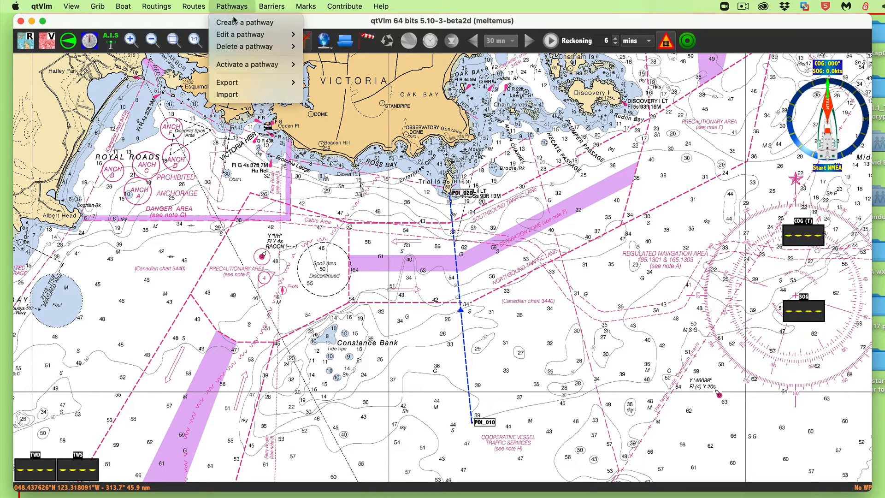
mouse_move(236, 35)
left_click(341, 46)
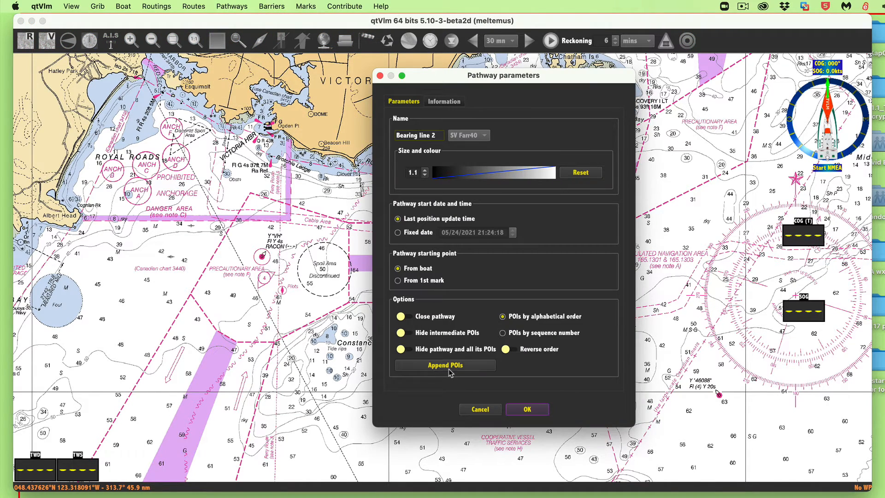
left_click(450, 368)
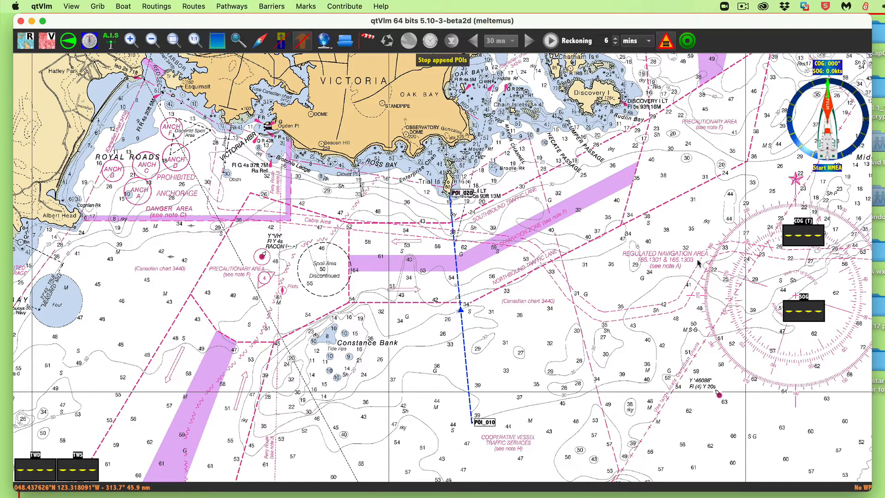
left_click(703, 231)
left_click(442, 193)
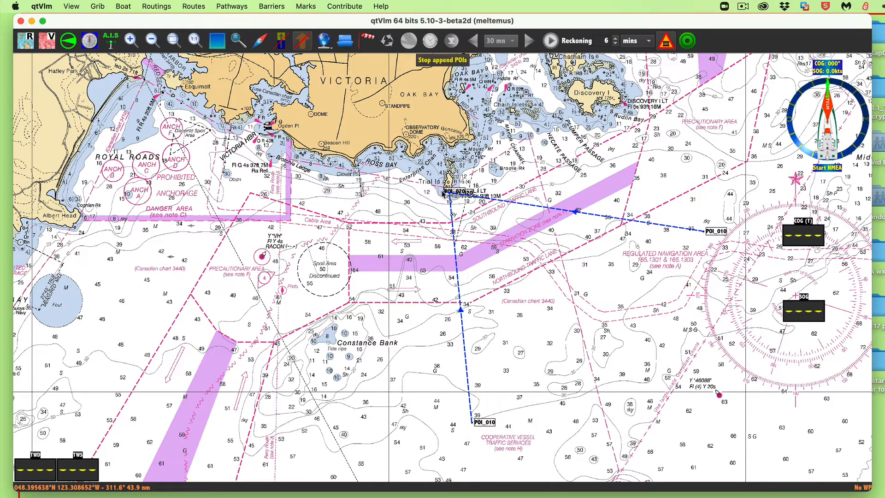
left_click(456, 59)
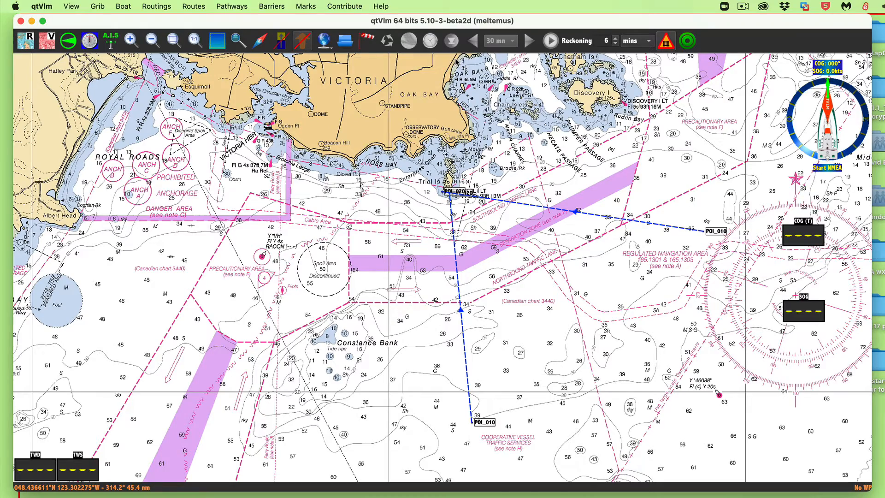
- Move the Trial Island endpoint of Bearing line 2 onto Trial Island Light, at the end of Bearing line 1
scroll(392, 216, "up", 5)
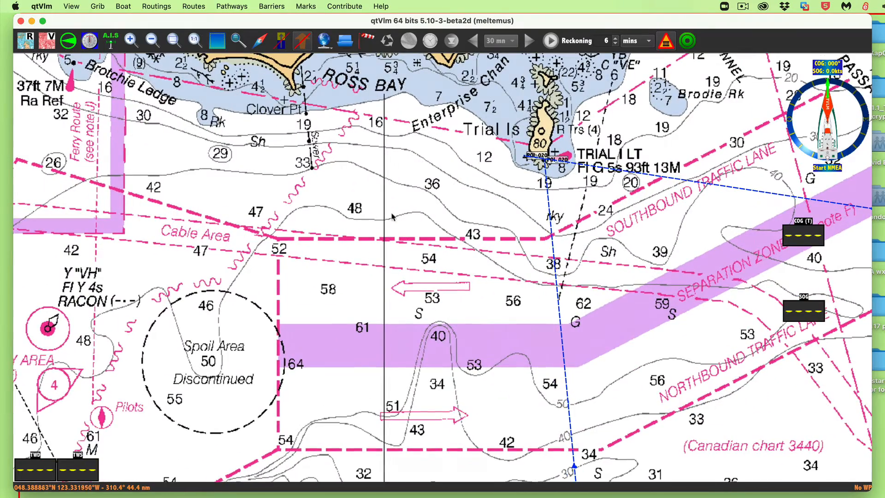
scroll(577, 241, "up", 5)
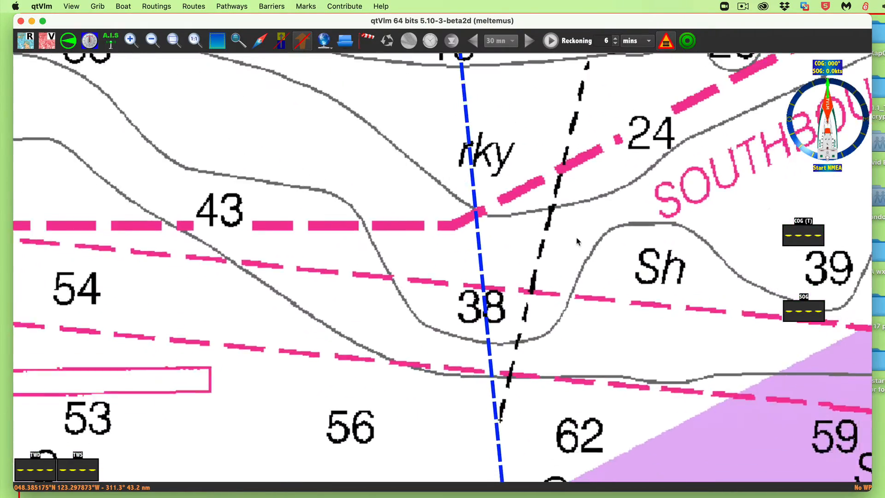
scroll(577, 240, "down", 3)
left_click_drag(555, 174, 571, 342)
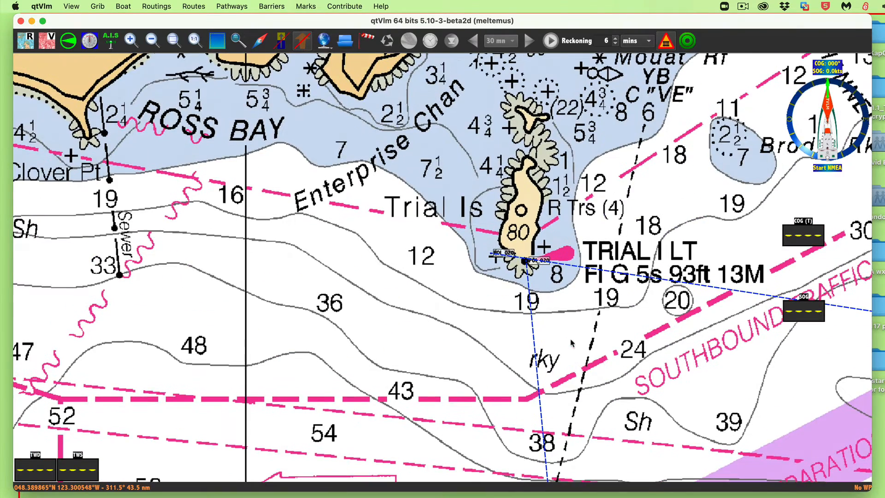
mouse_move(517, 252)
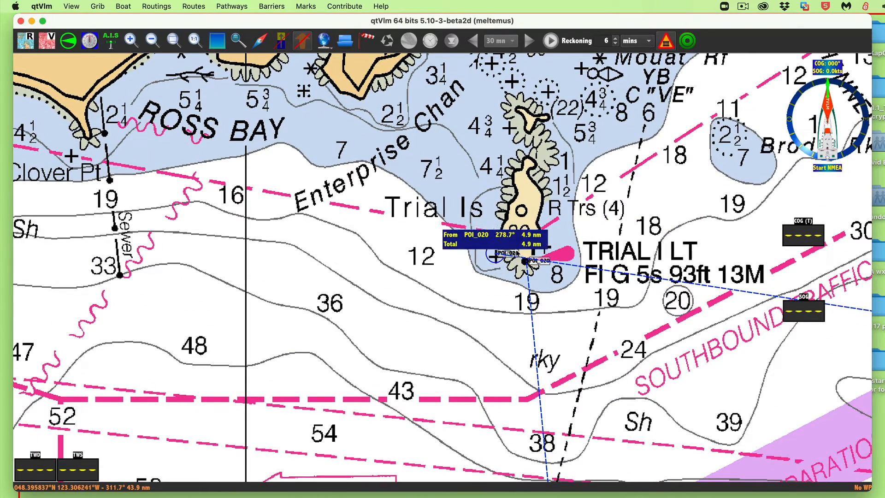
left_click_drag(517, 253, 543, 261)
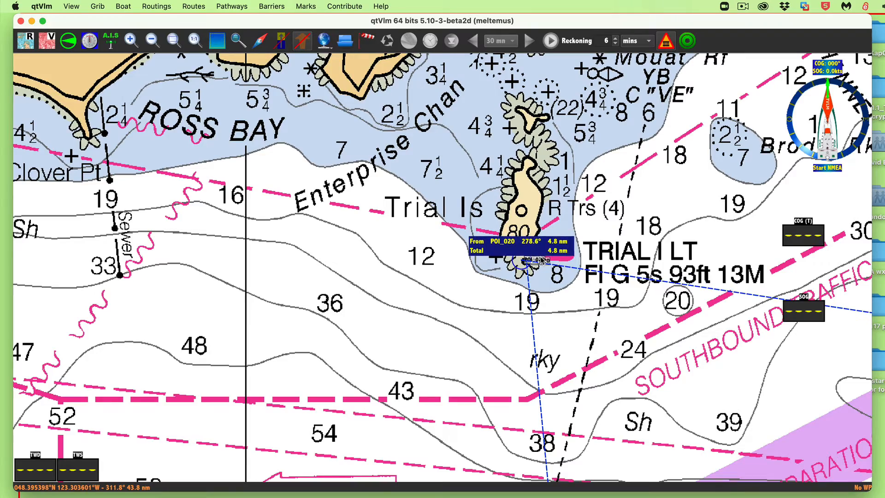
- Check the sighting times in the practice notes and rename the southern mark of Bearing line 1 as 2200
left_click_drag(725, 201, 412, 78)
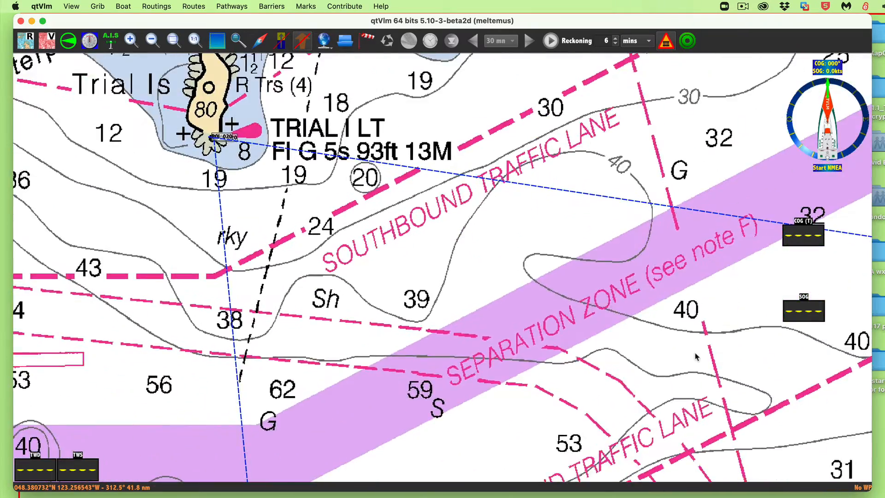
left_click_drag(696, 357, 325, 193)
scroll(389, 218, "down", 5)
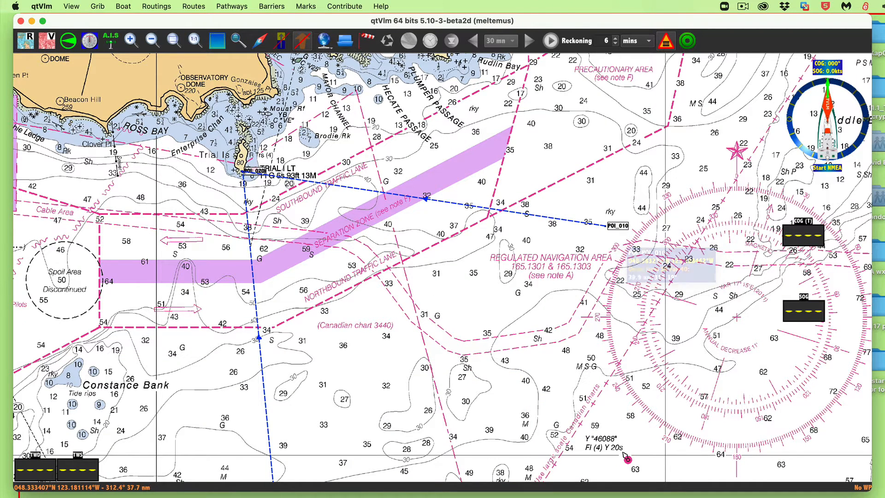
key("super+Tab")
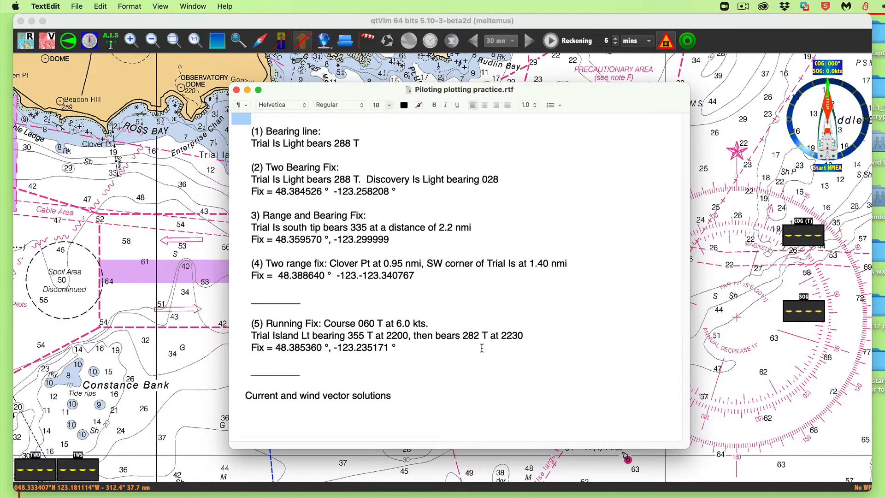
key("super+Tab")
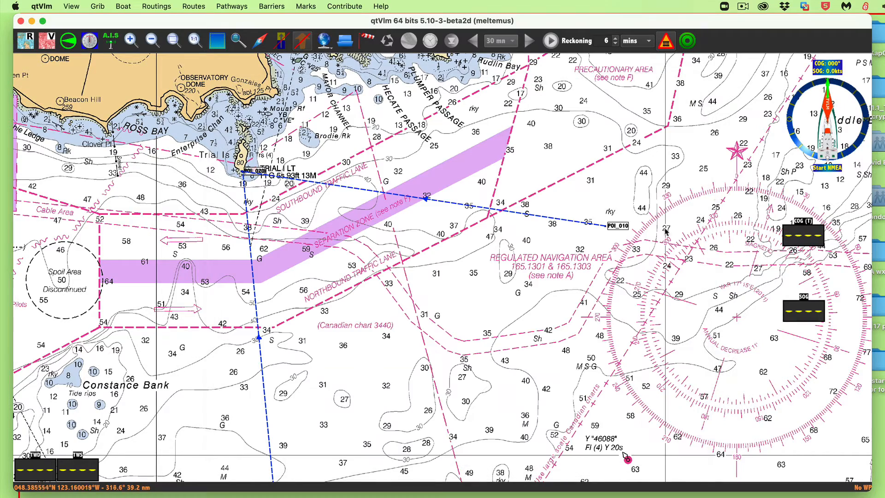
left_click_drag(503, 371, 608, 207)
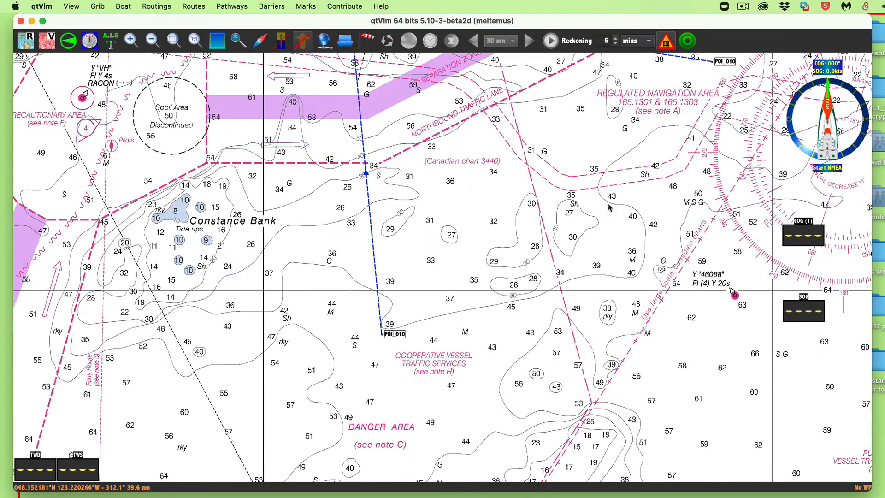
right_click(394, 335)
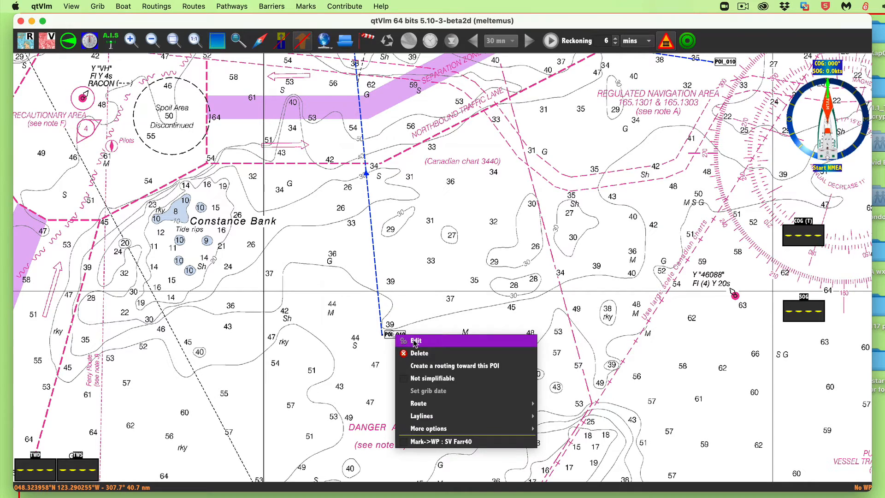
left_click(415, 341)
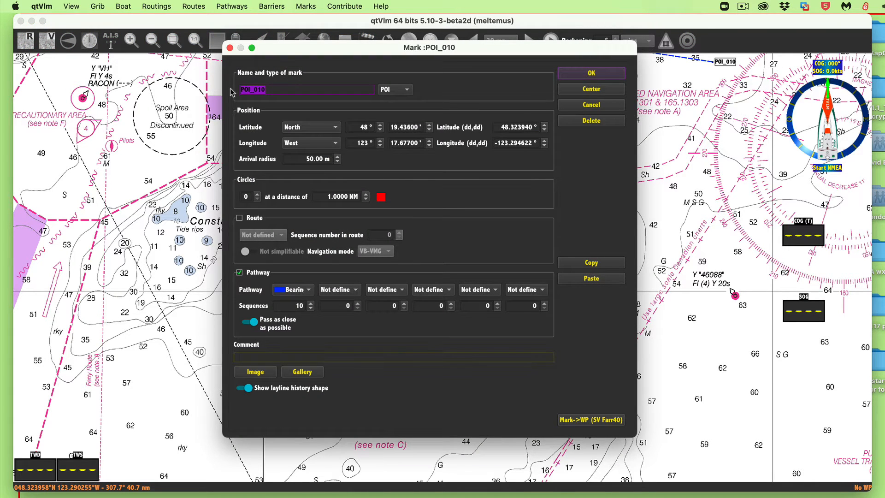
type("2200")
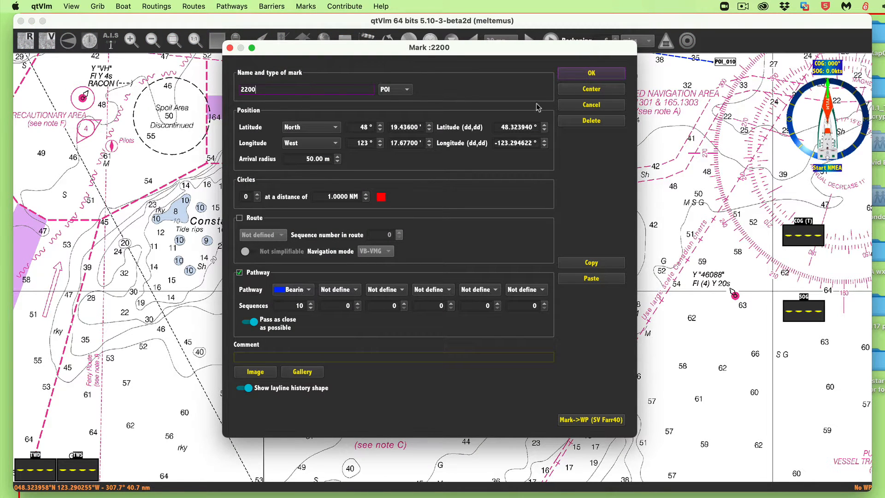
left_click(596, 72)
- Rename the eastern mark of Bearing line 2 as 2230 and reposition it southeast to match the 282 T bearing to Trial Island Light
left_click_drag(628, 130, 432, 303)
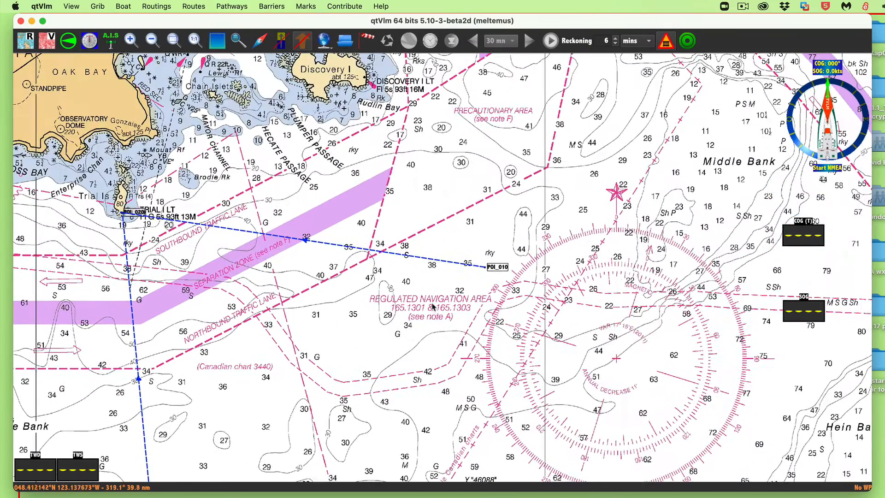
right_click(499, 270)
left_click(520, 275)
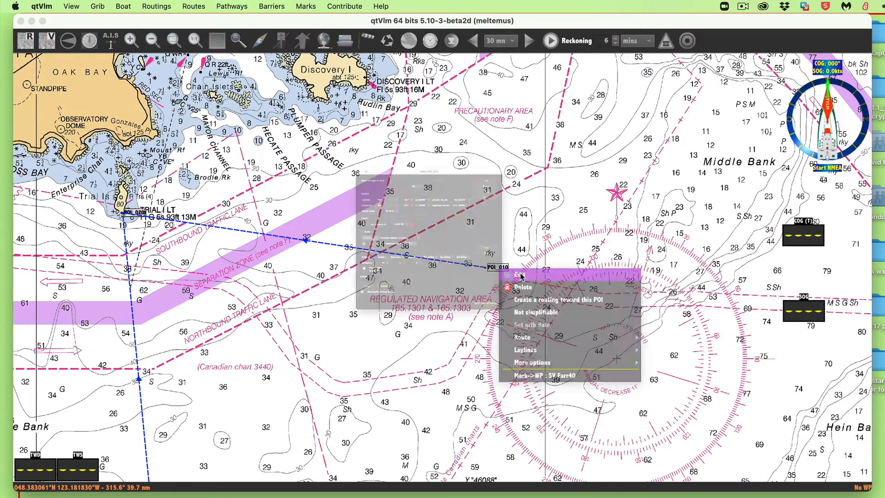
left_click_drag(278, 92, 221, 90)
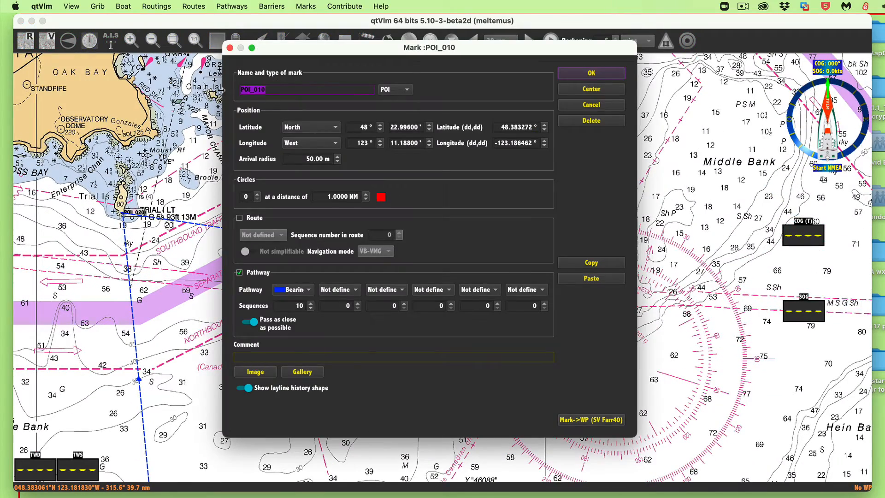
type("223")
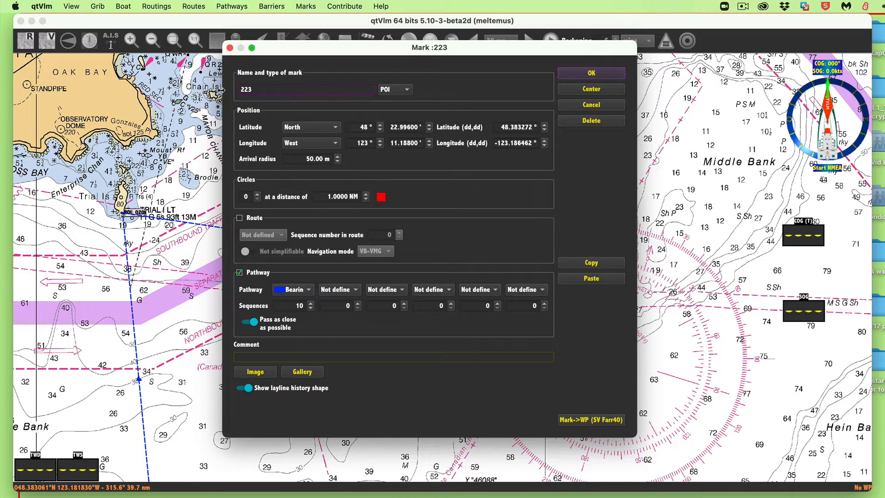
type("0")
left_click(591, 74)
left_click_drag(526, 243, 675, 250)
mouse_move(631, 216)
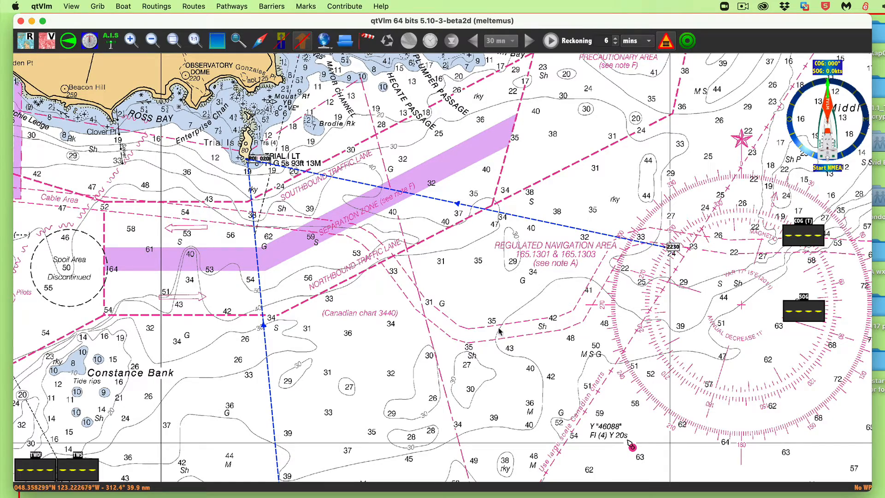
- Recheck the running fix data in the practice notes and minimize the notes window to uncover the chart
left_click_drag(439, 387, 510, 356)
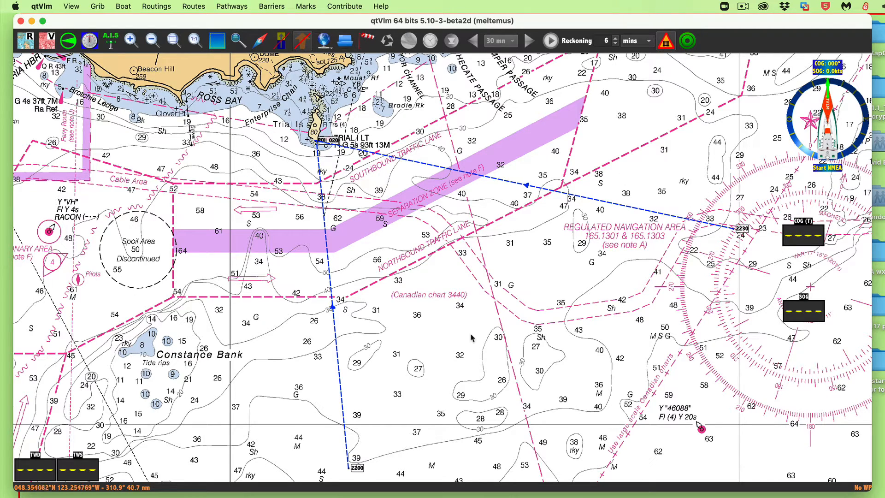
left_click_drag(470, 339, 452, 273)
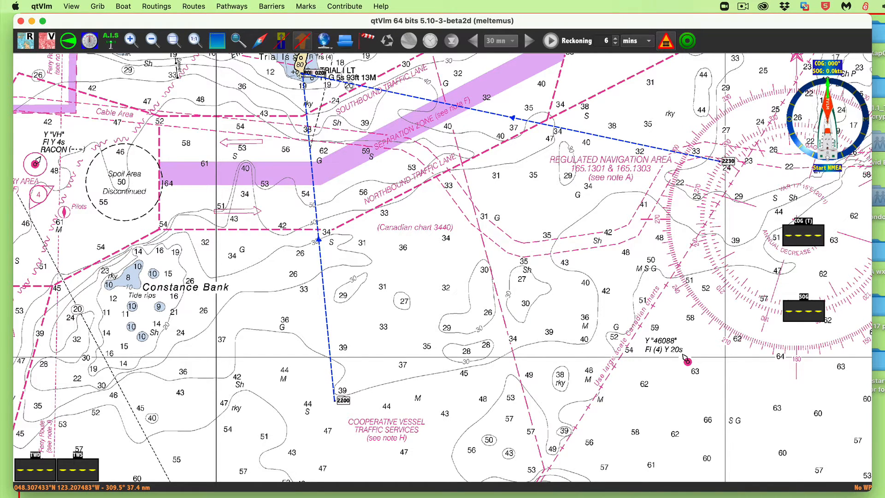
key("super+Tab")
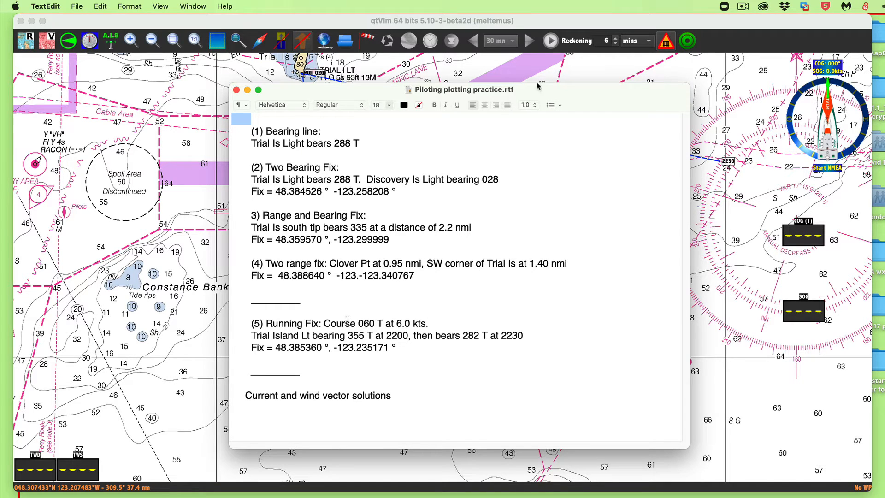
key("super+m")
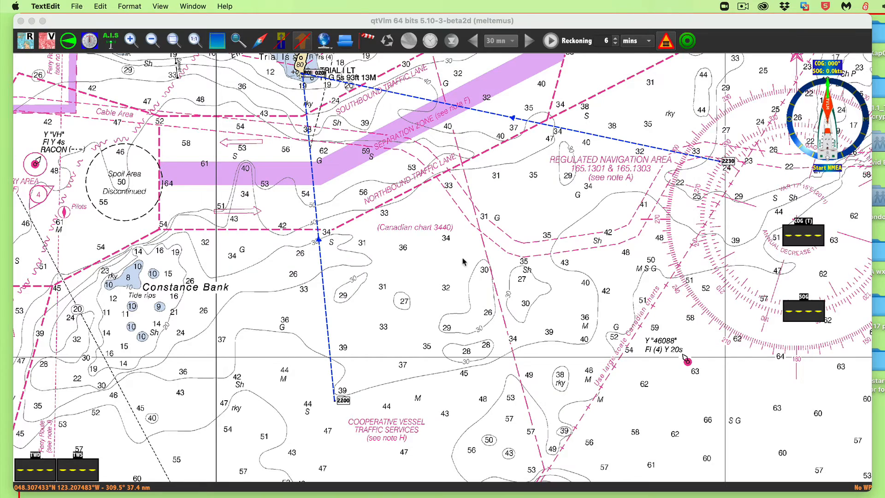
- Measure a trial run east-northeast from Bearing line 1 with the ruler tool
left_click_drag(463, 262, 486, 252)
right_click(354, 317)
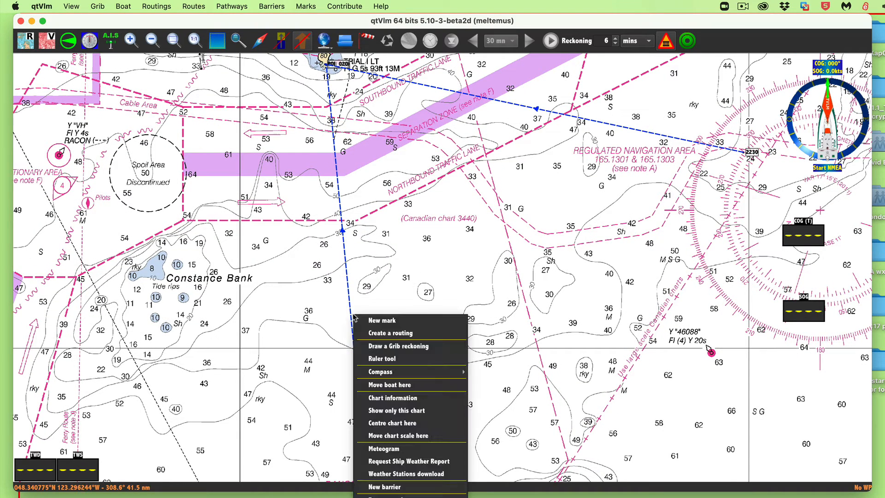
left_click(383, 358)
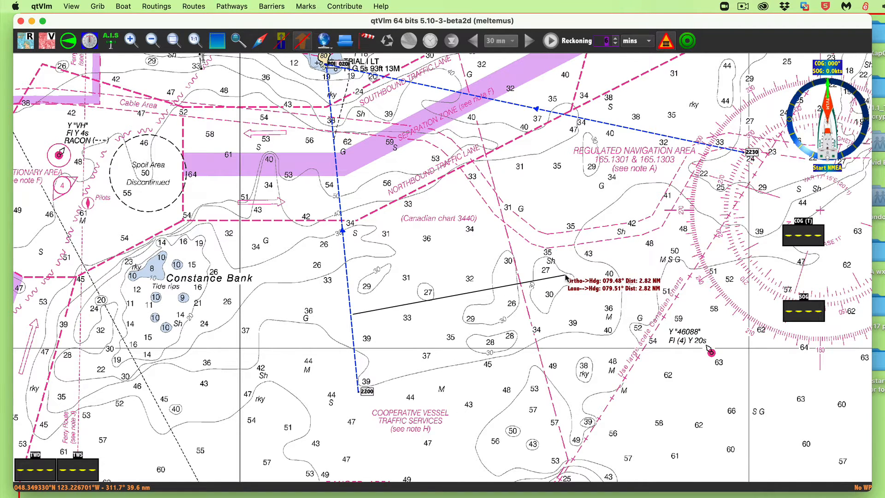
right_click(554, 252)
left_click(580, 254)
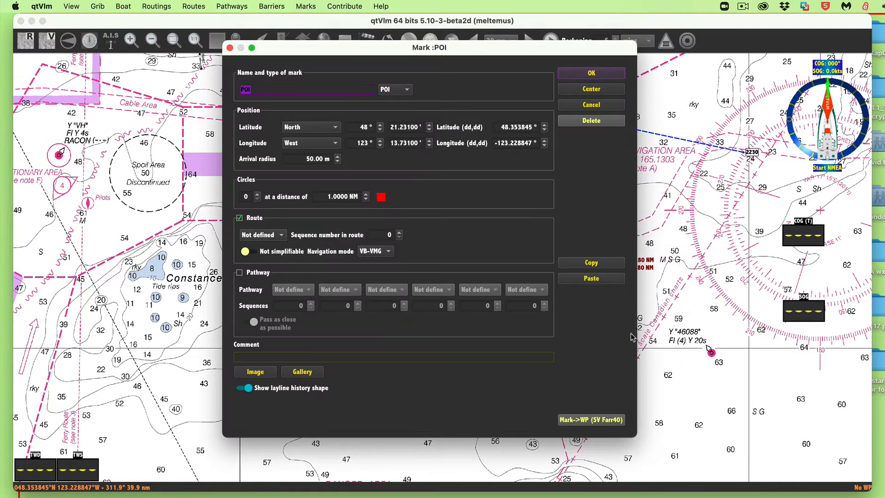
left_click(592, 74)
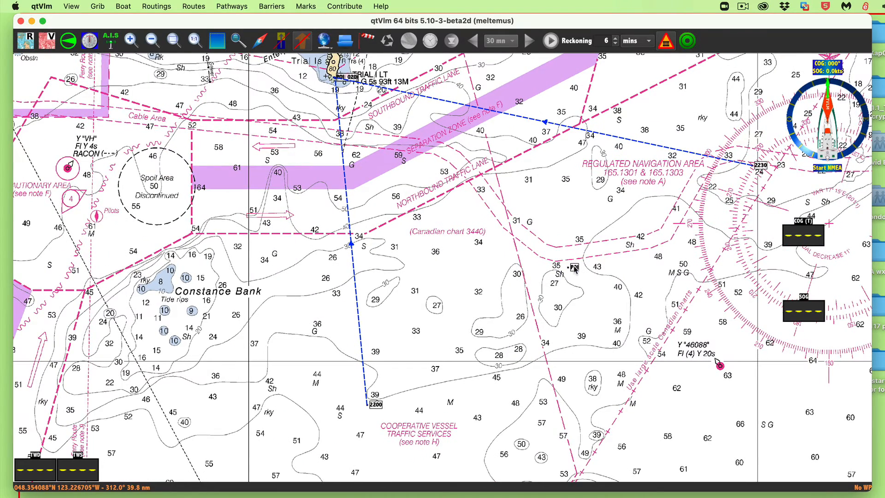
right_click(575, 267)
left_click(599, 285)
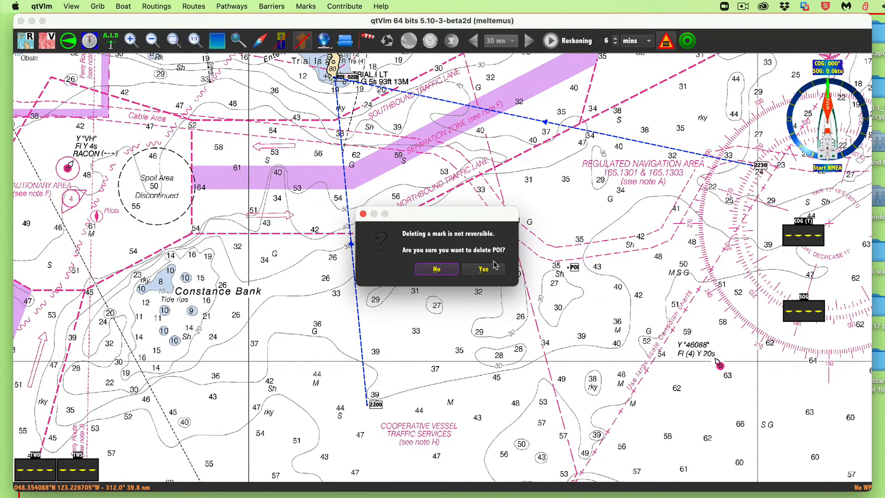
left_click(489, 273)
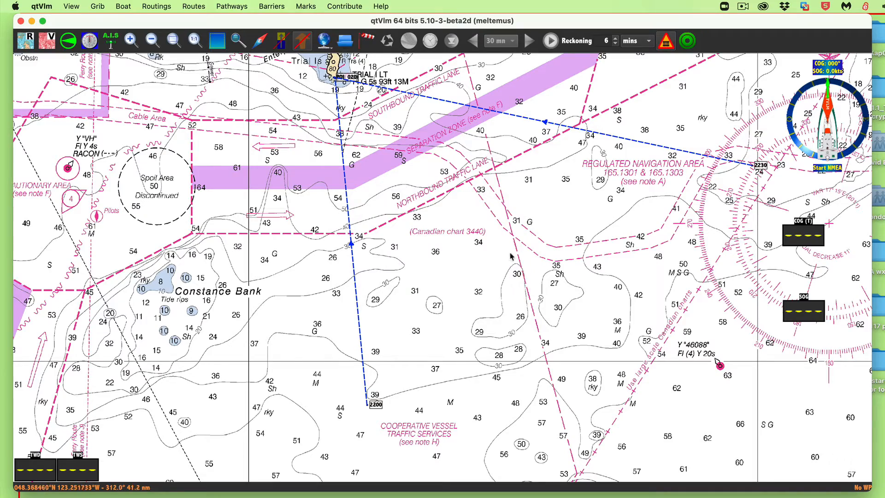
- Create a red pathway named "rfix run" with hiding of intermediate POIs turned off
left_click_drag(543, 266, 602, 294)
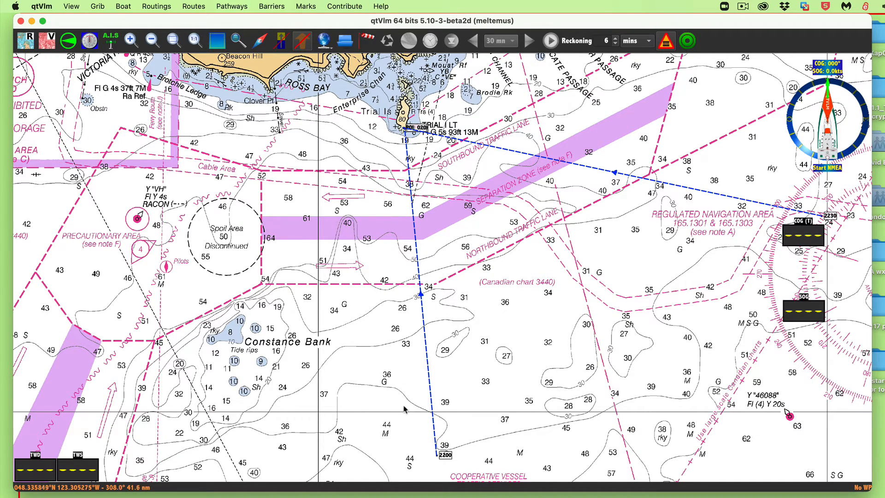
left_click(236, 9)
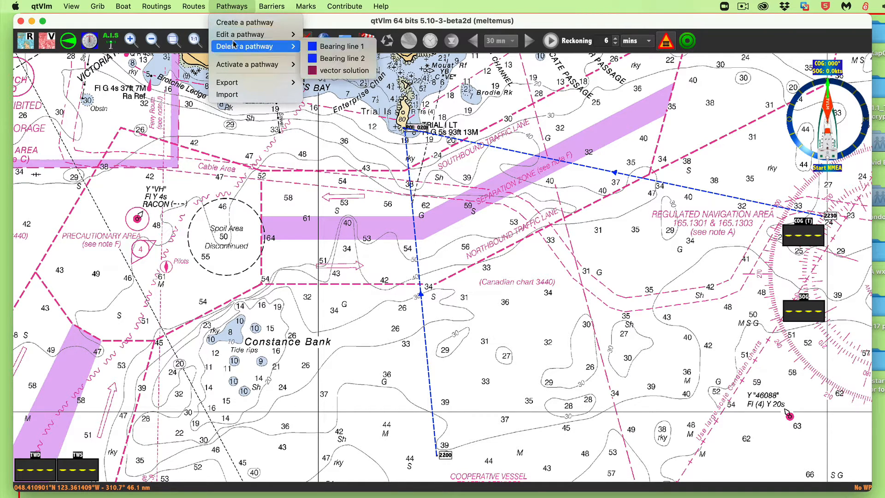
left_click(239, 23)
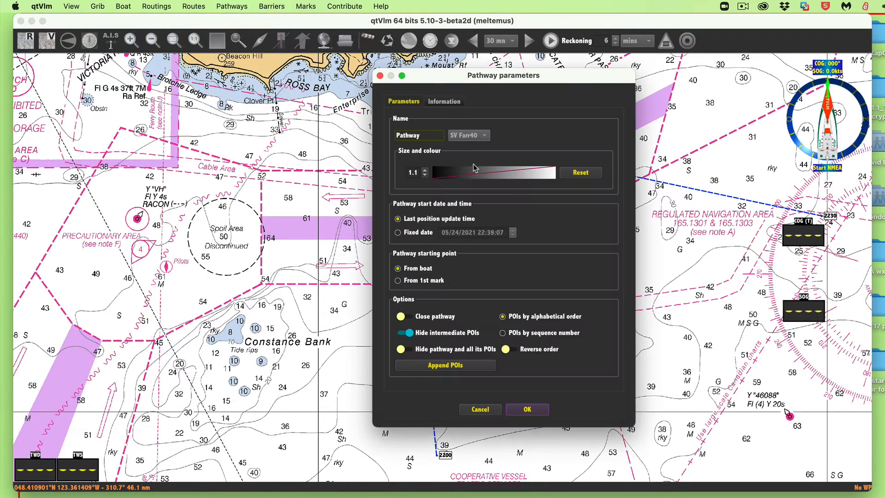
left_click(537, 178)
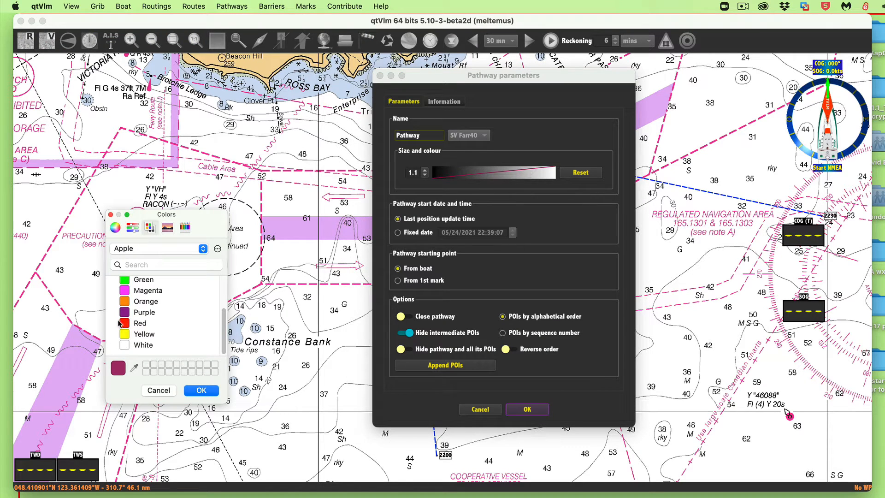
left_click(138, 324)
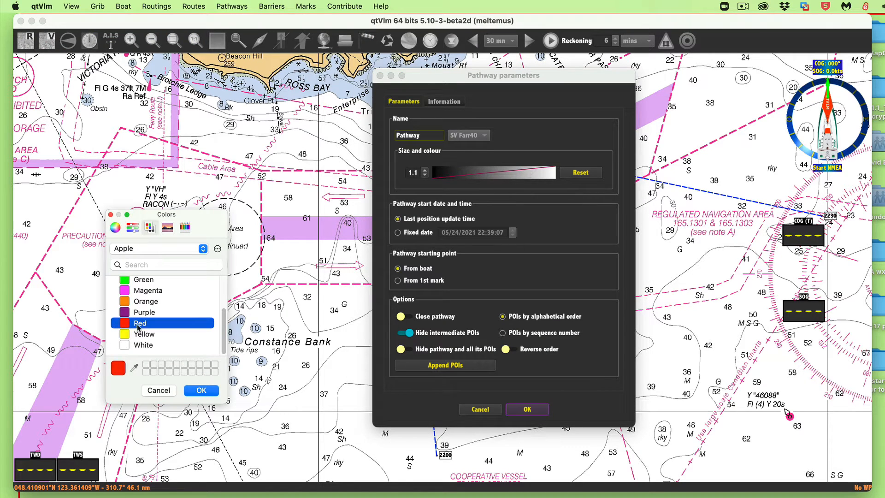
left_click(203, 390)
left_click_drag(430, 137, 354, 130)
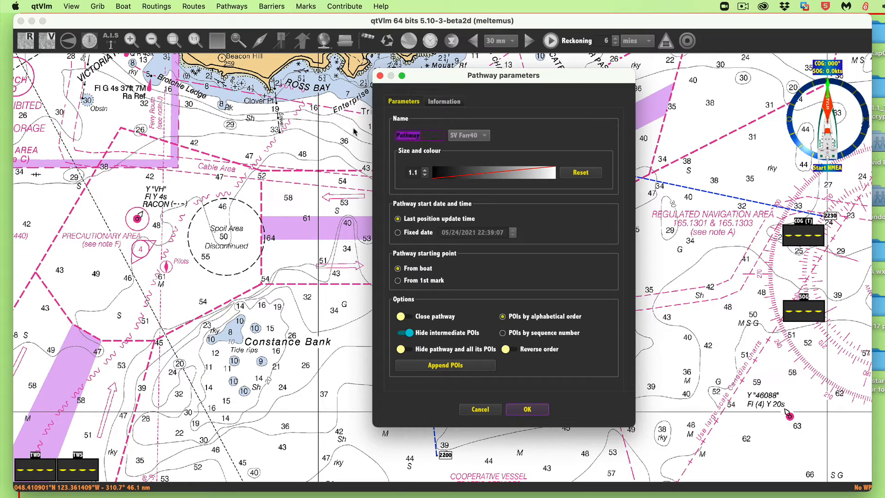
type("rfix run")
left_click(409, 332)
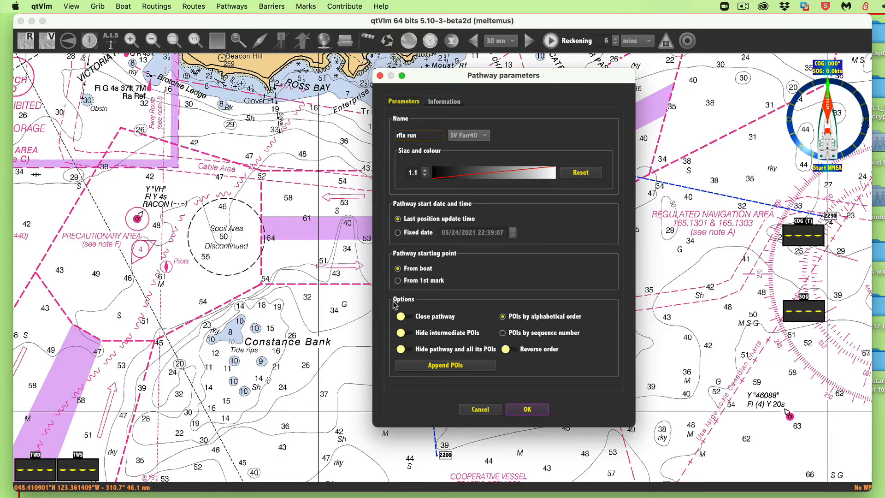
left_click(534, 411)
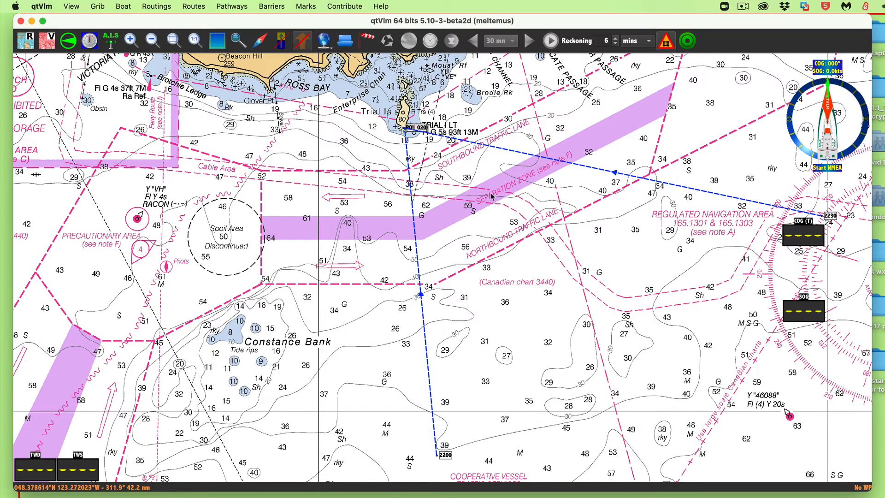
- Append two POIs to the rfix run pathway, starting on Bearing line 1 south of Trial Island and extending northeast past Bearing line 2
right_click(413, 188)
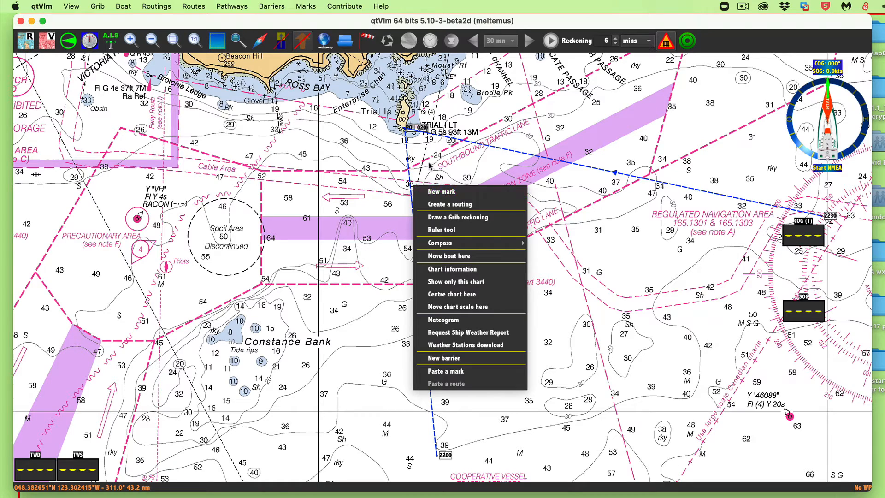
left_click(426, 169)
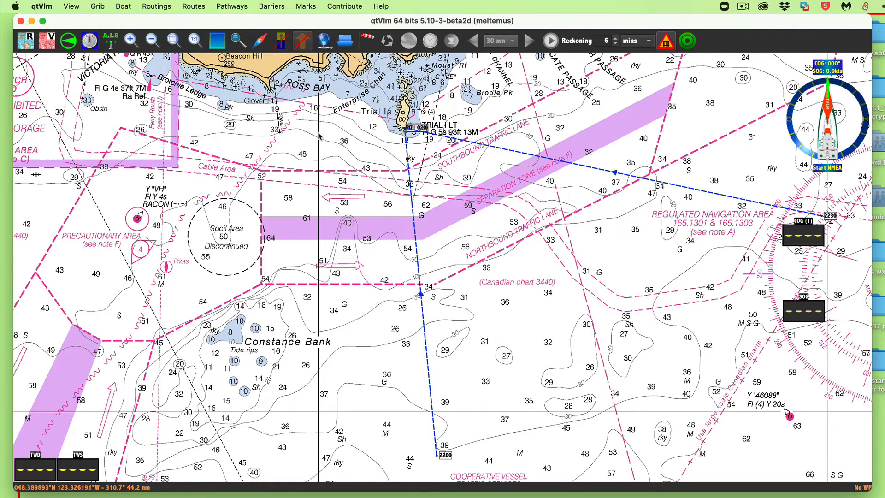
left_click(233, 6)
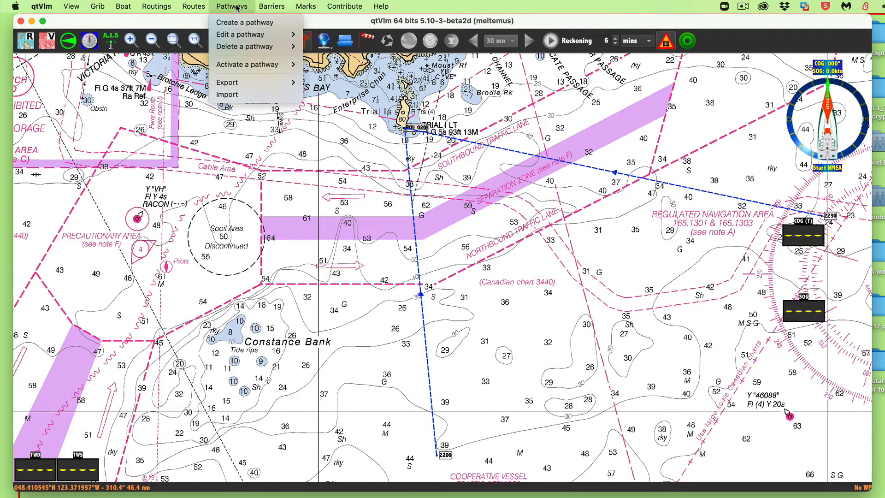
mouse_move(277, 35)
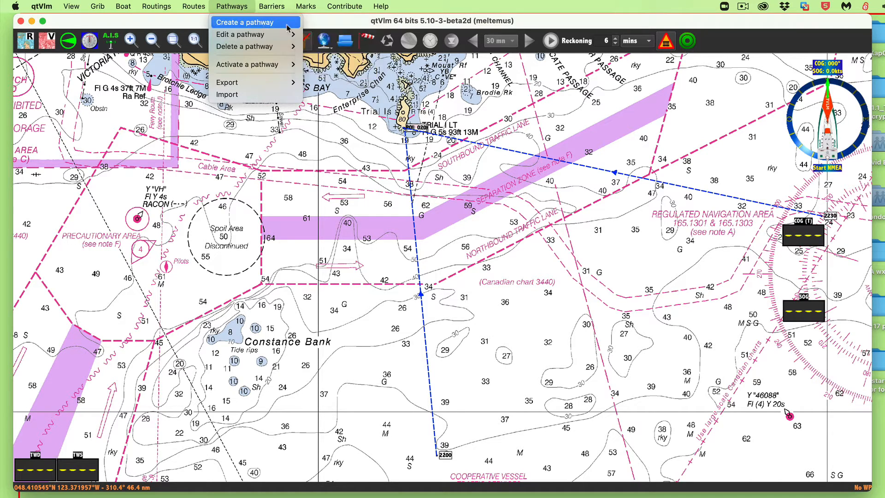
left_click(325, 61)
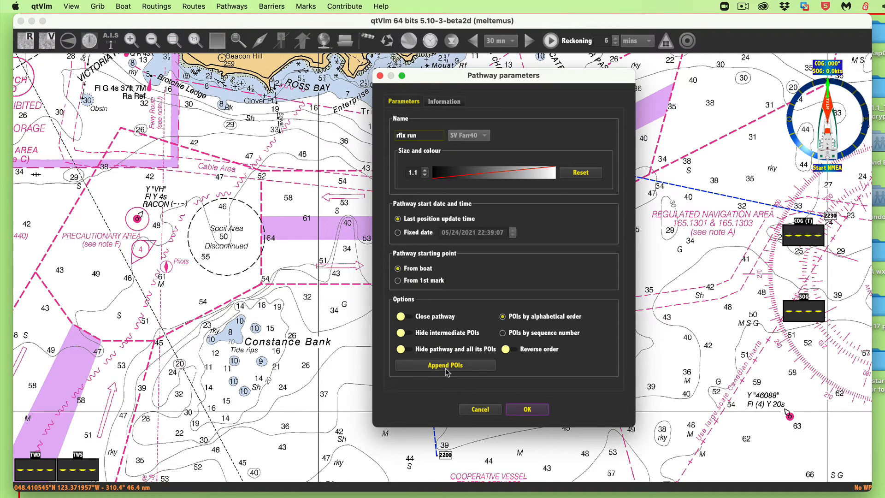
left_click(445, 365)
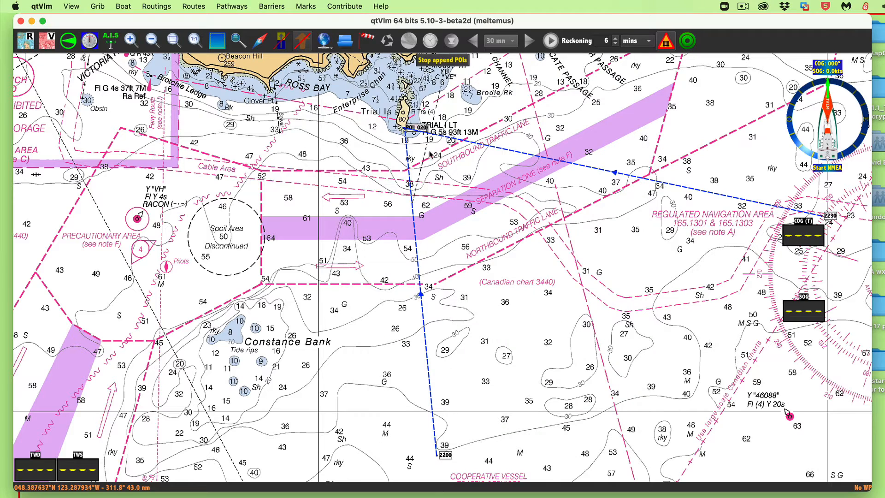
left_click(414, 207)
left_click(547, 122)
left_click_drag(565, 123, 628, 91)
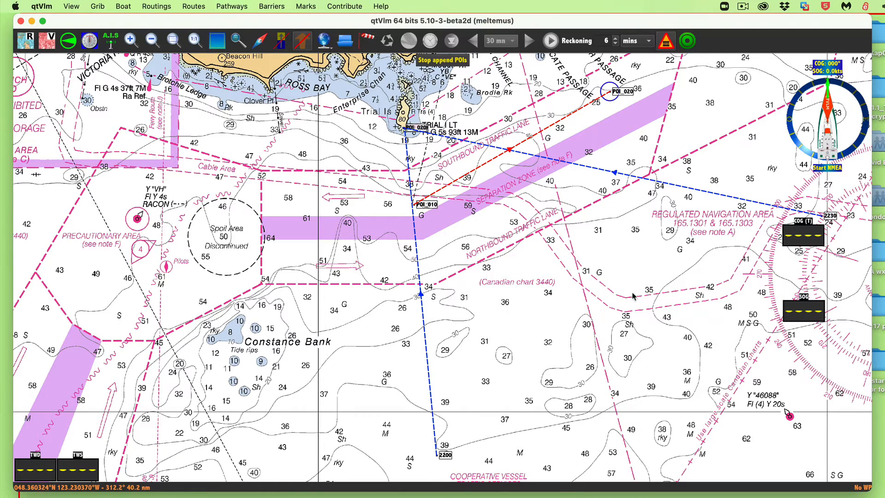
- Append a third POI about 3.5 nm south of POI_020 at about 175.0°, parallel to Bearing line 1, and finish appending
left_click(637, 358)
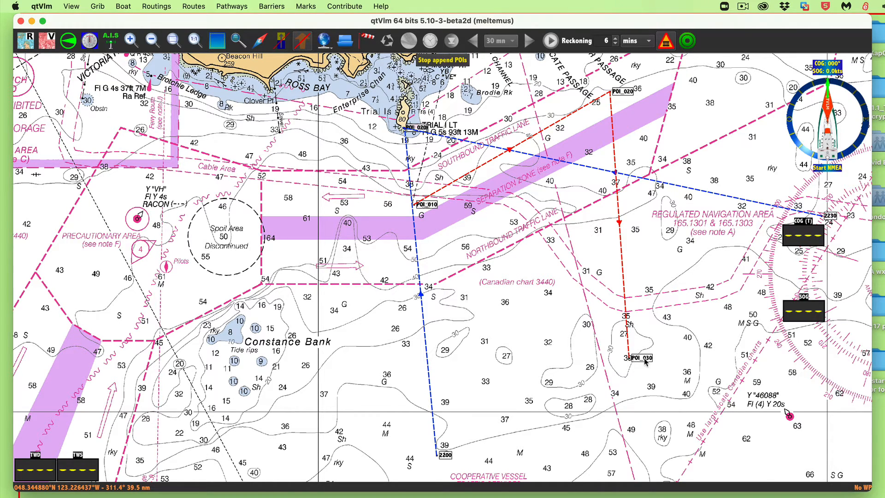
left_click_drag(654, 360, 650, 361)
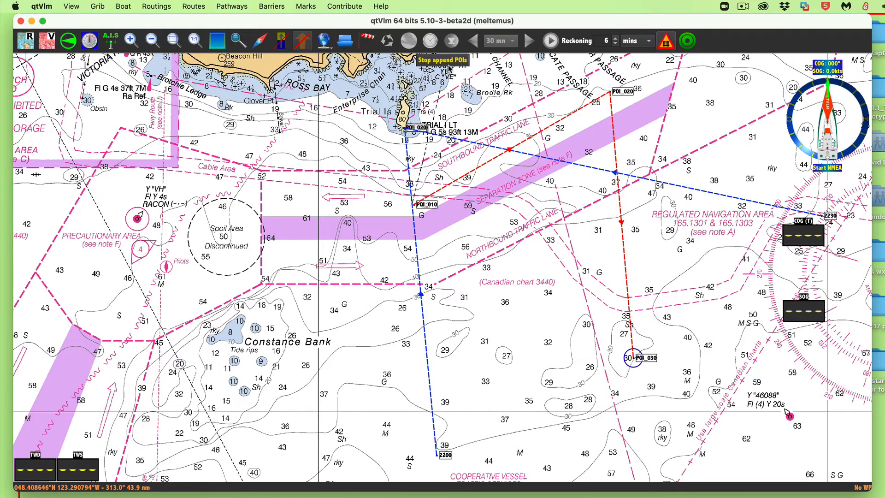
left_click(448, 61)
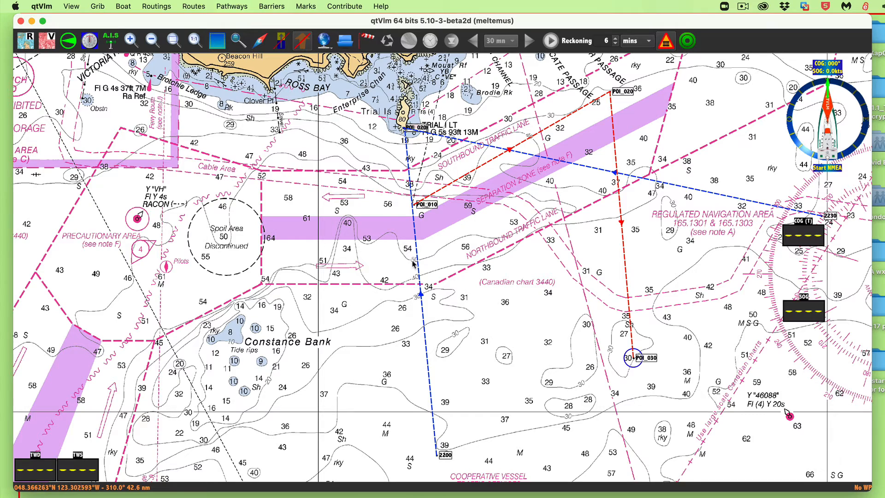
mouse_move(415, 239)
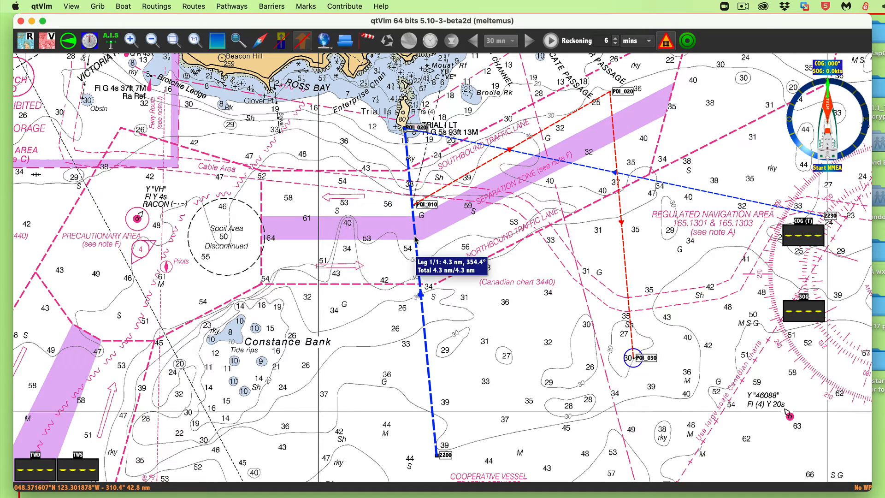
- Place a mark where the advanced red line crosses Bearing line 2 and check its latitude and longitude
scroll(662, 240, "up", 2)
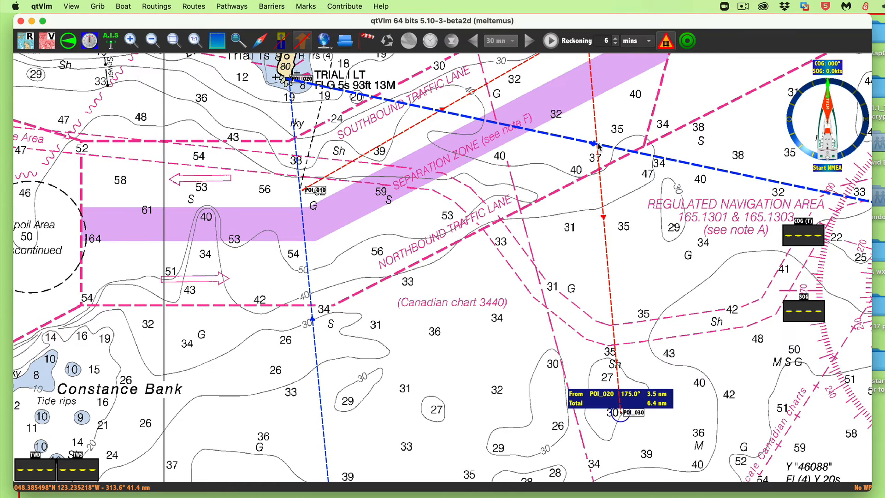
right_click(606, 138)
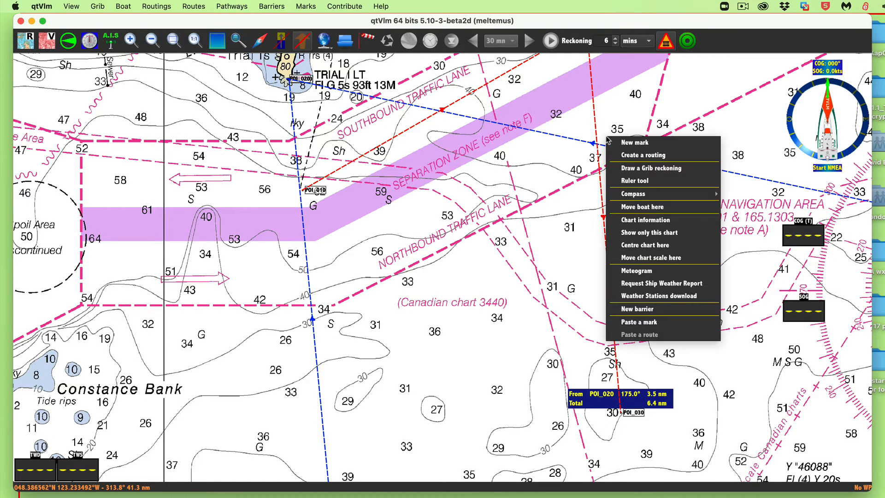
left_click(645, 143)
left_click(594, 75)
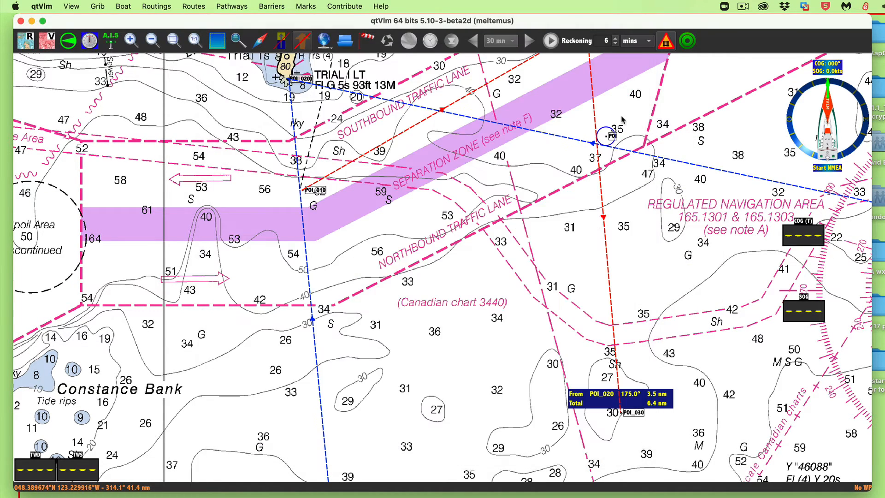
left_click_drag(613, 137, 604, 145)
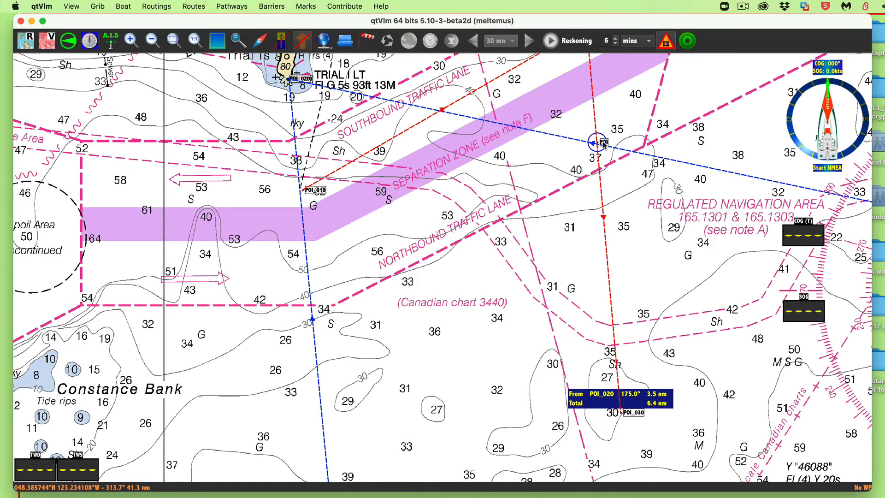
right_click(604, 142)
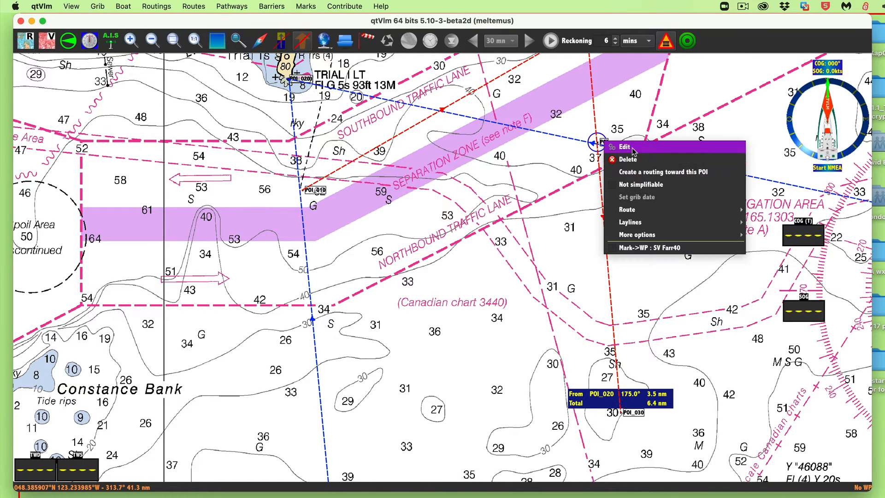
left_click(612, 145)
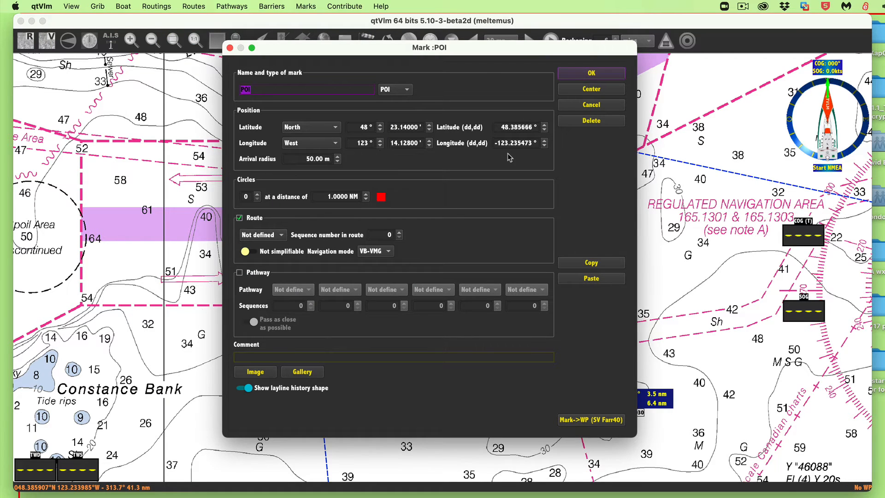
left_click(591, 73)
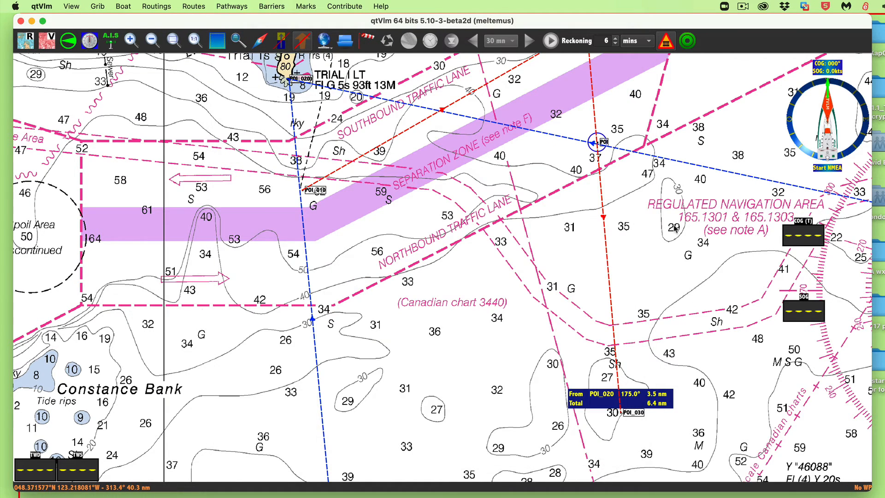
- Nudge POI_030 at the southern end of the advanced line slightly south and review the complete running fix plot
scroll(674, 228, "down", 4)
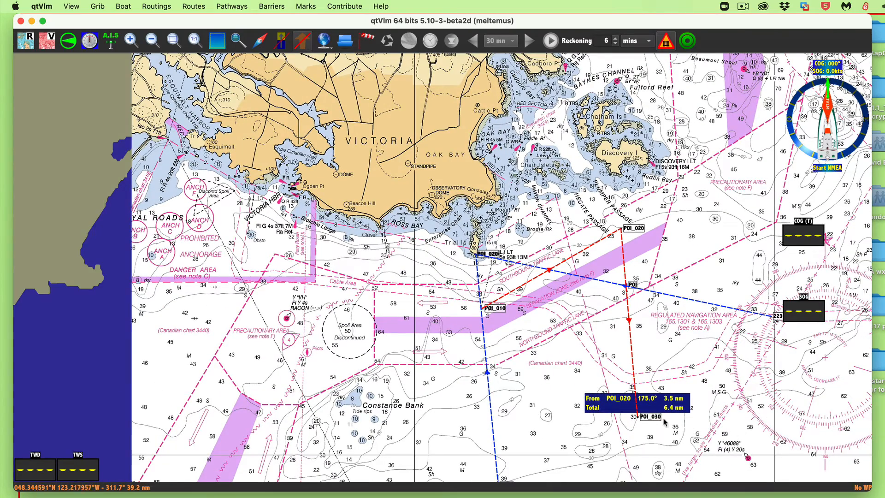
left_click_drag(652, 415, 652, 418)
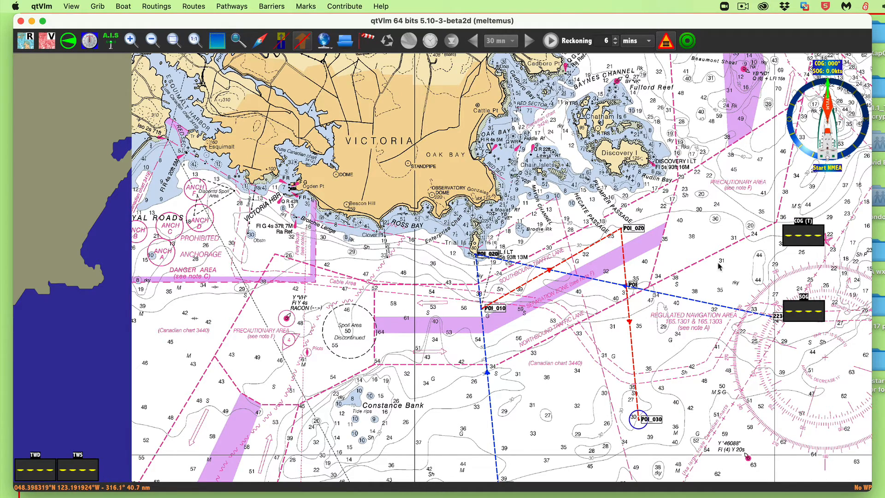
scroll(768, 377, "down", 3)
scroll(769, 377, "right", 2)
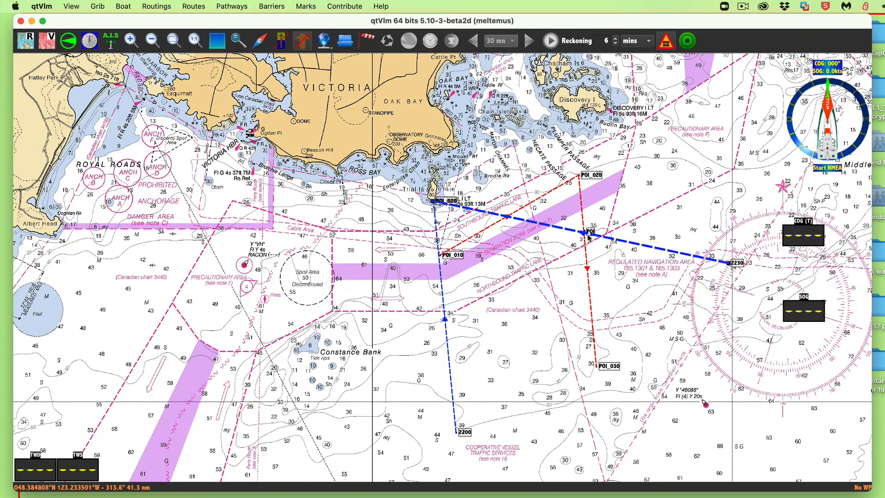
mouse_move(585, 236)
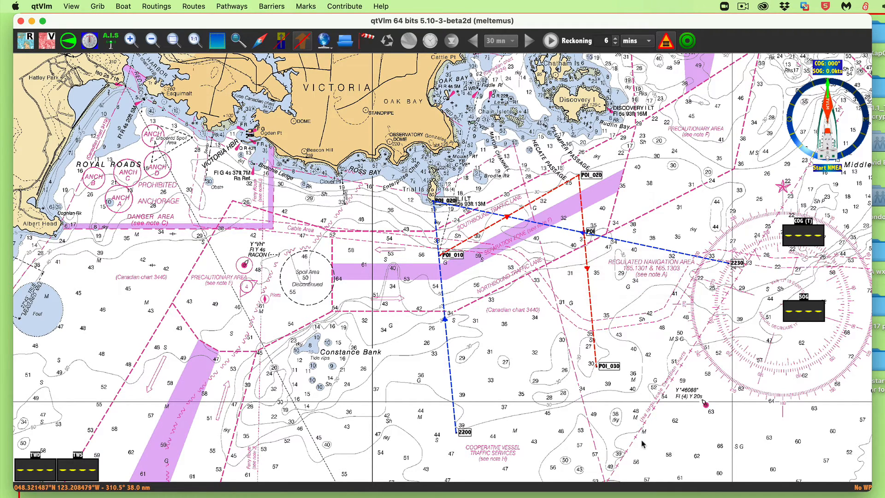
- Delete all marks in the area enclosing the running fix plot, from Trial Island to south of the 2200 bearing line's end
left_click_drag(397, 167, 782, 457)
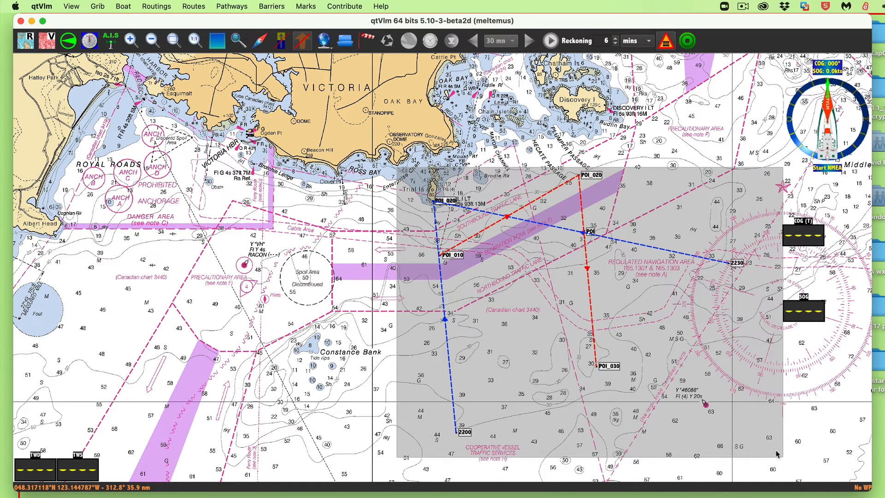
right_click(663, 311)
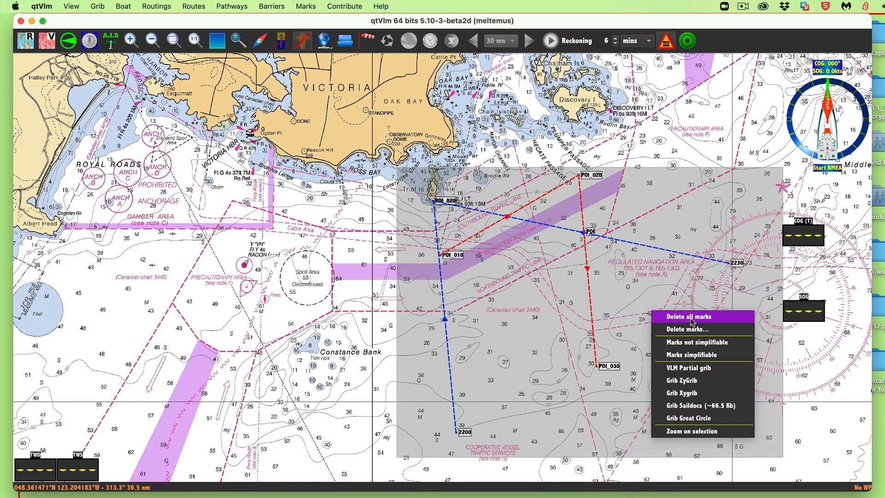
left_click(691, 316)
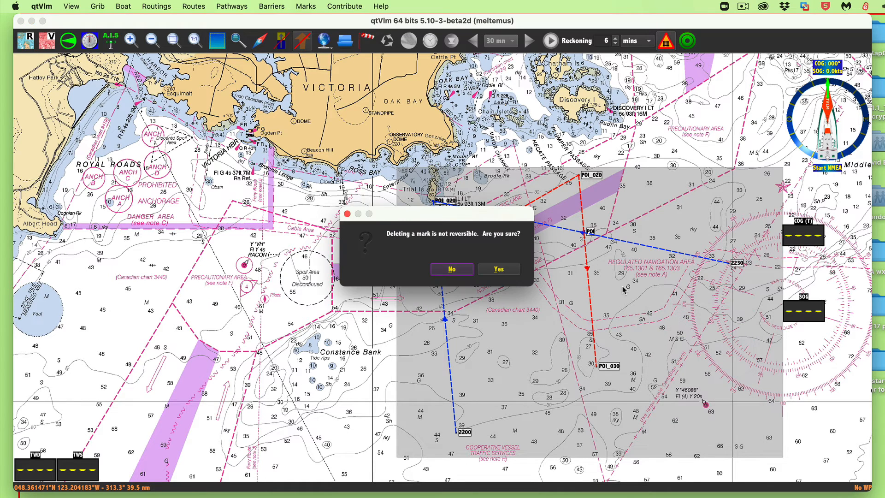
left_click(502, 267)
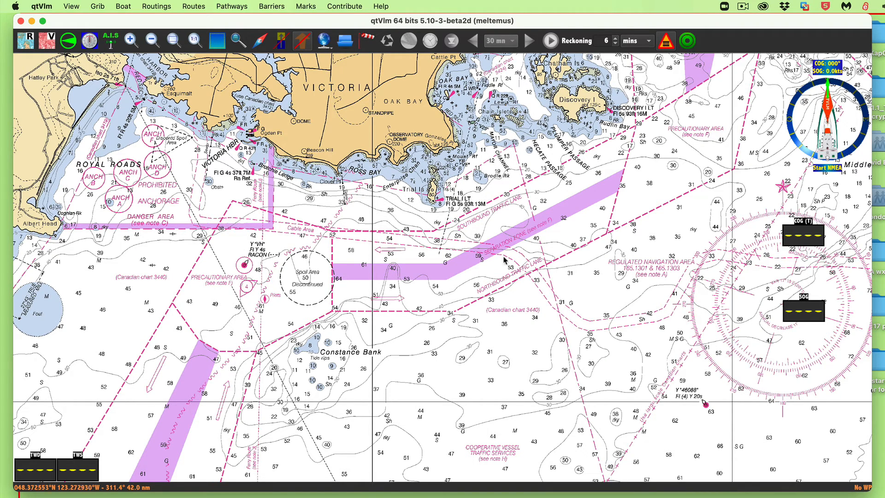
left_click_drag(563, 26, 611, 39)
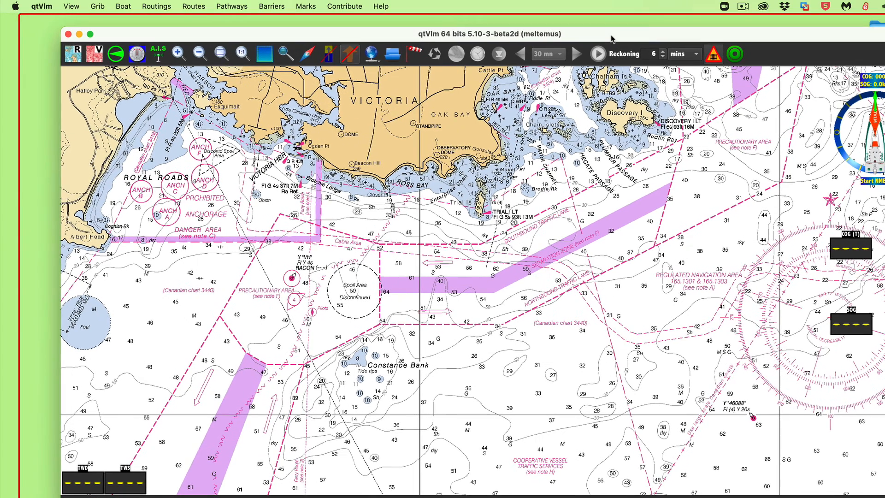
left_click(743, 7)
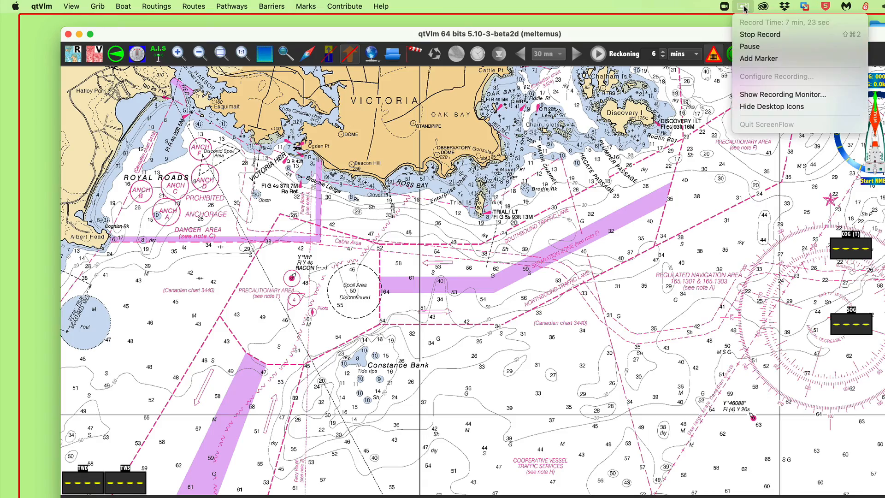